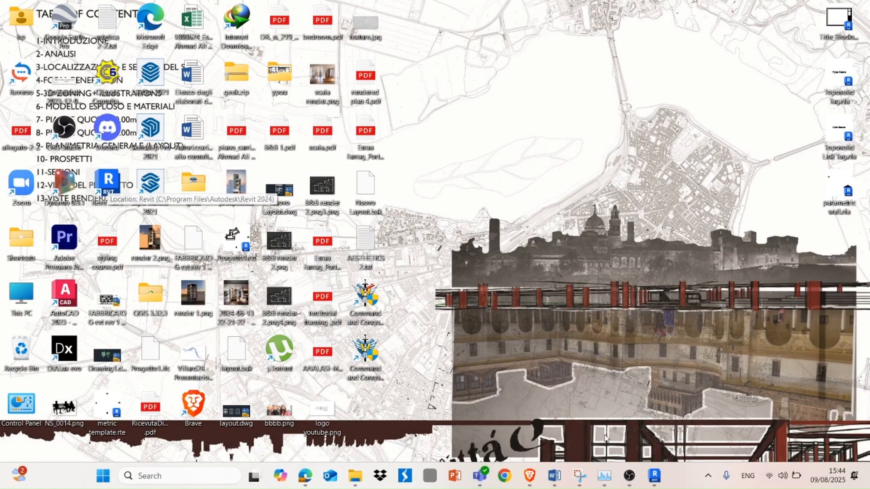
Switch to Revit and create a new project from the Architectural Template
click(652, 475)
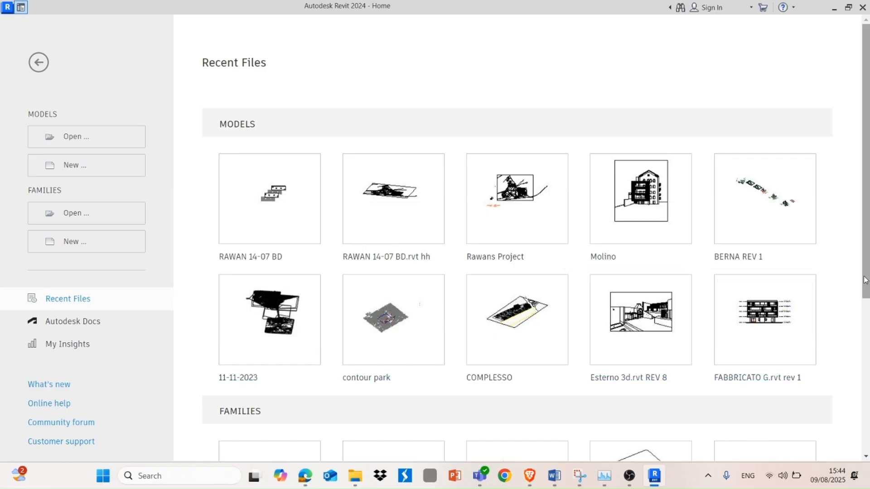
scroll(866, 280, down, 5)
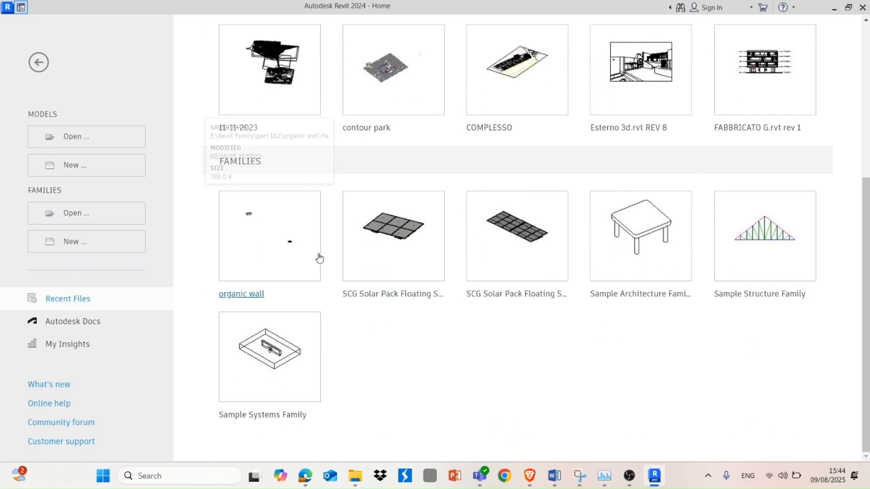
scroll(738, 355, up, 4)
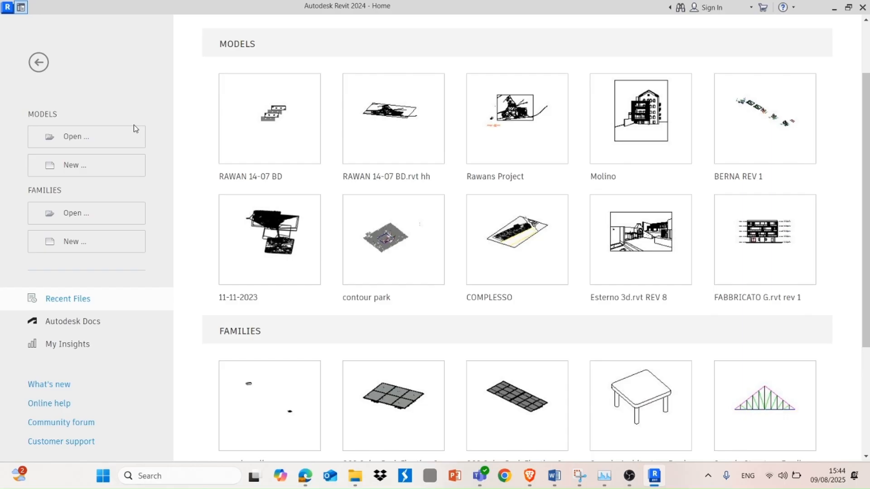
click(134, 166)
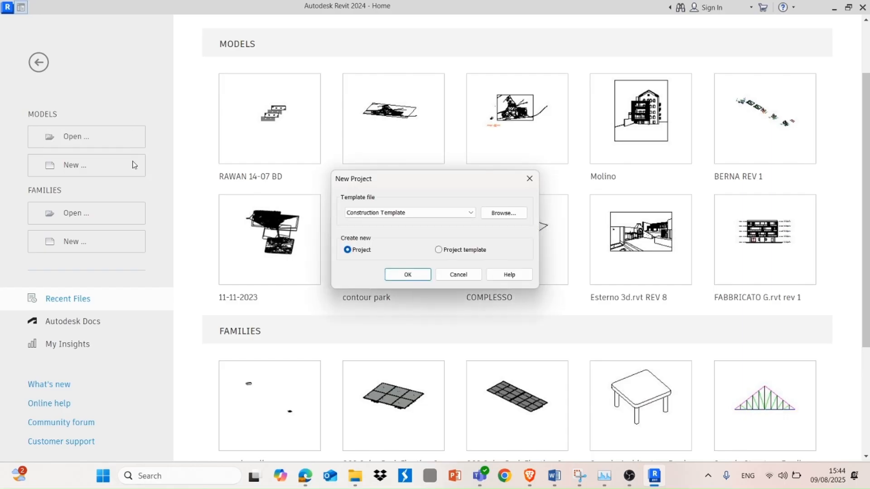
click(450, 215)
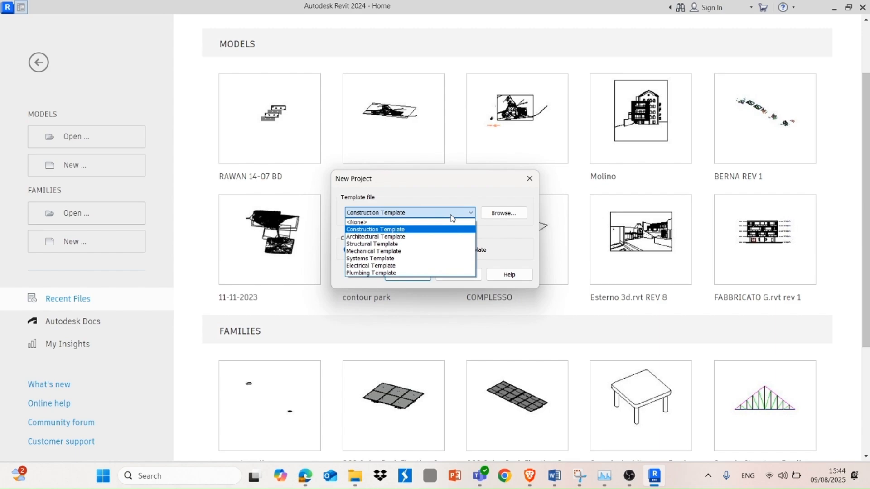
click(440, 238)
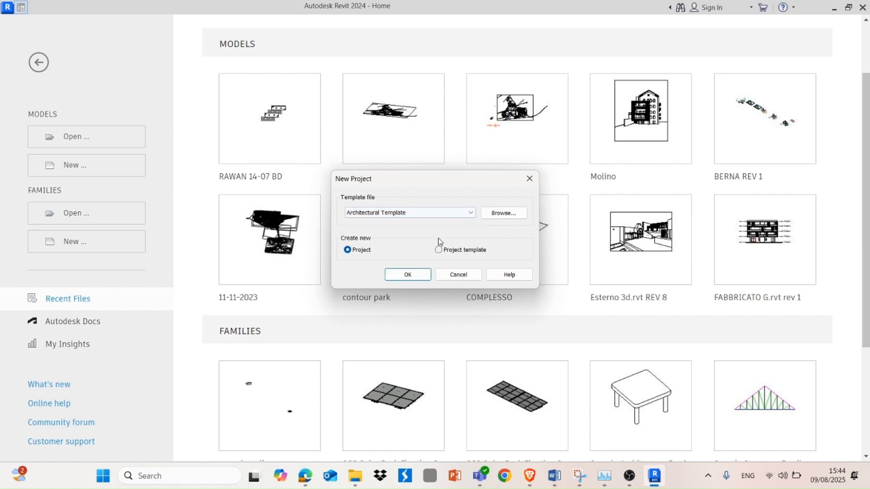
click(408, 274)
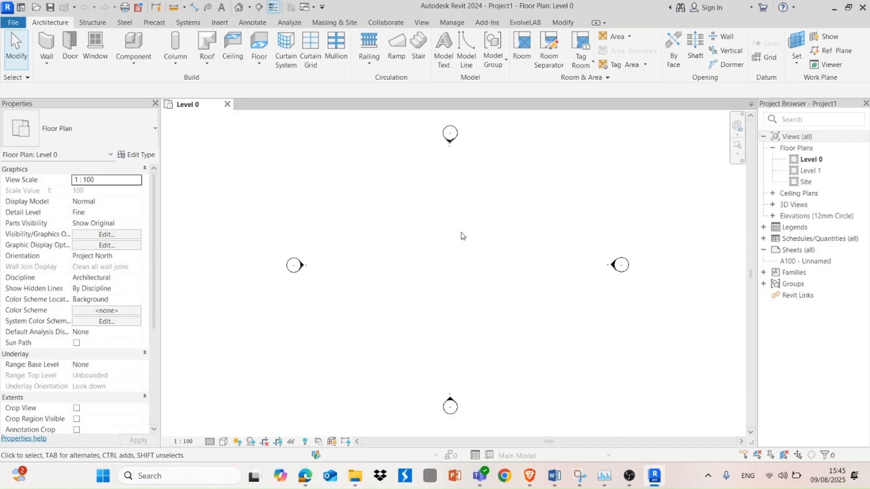
Set the project's Distance units to Meters
key(u)
key(n)
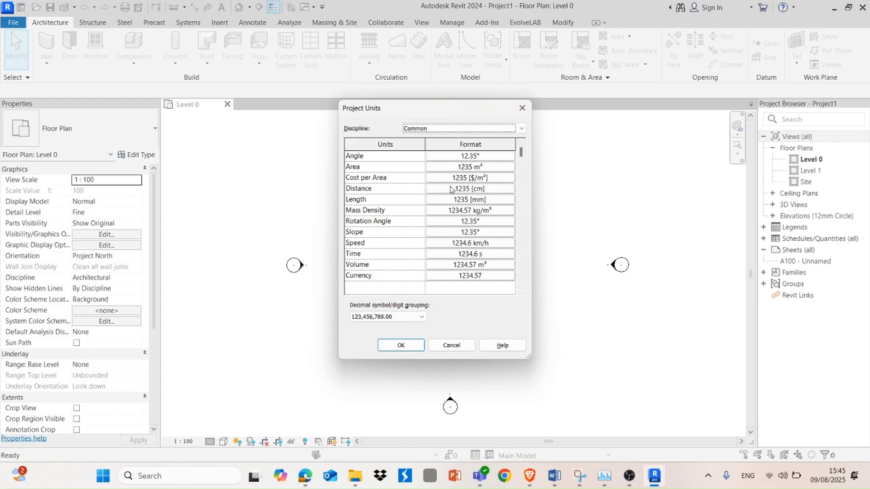
click(481, 190)
click(480, 175)
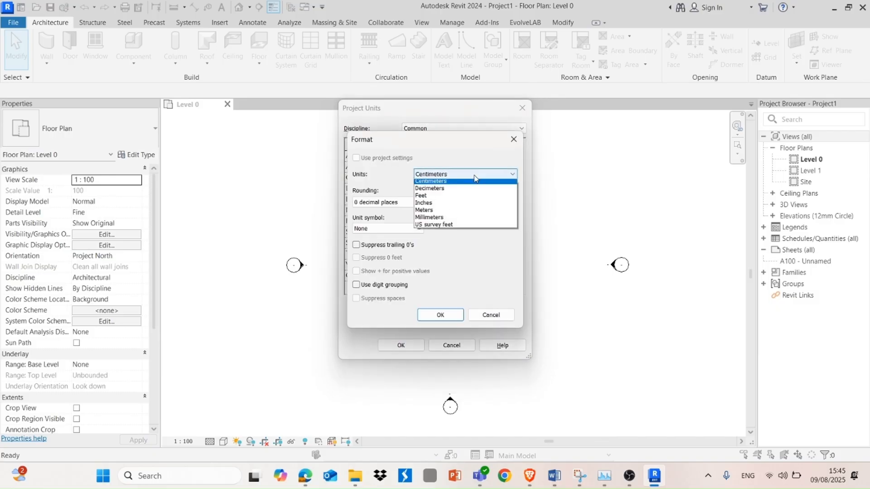
click(465, 212)
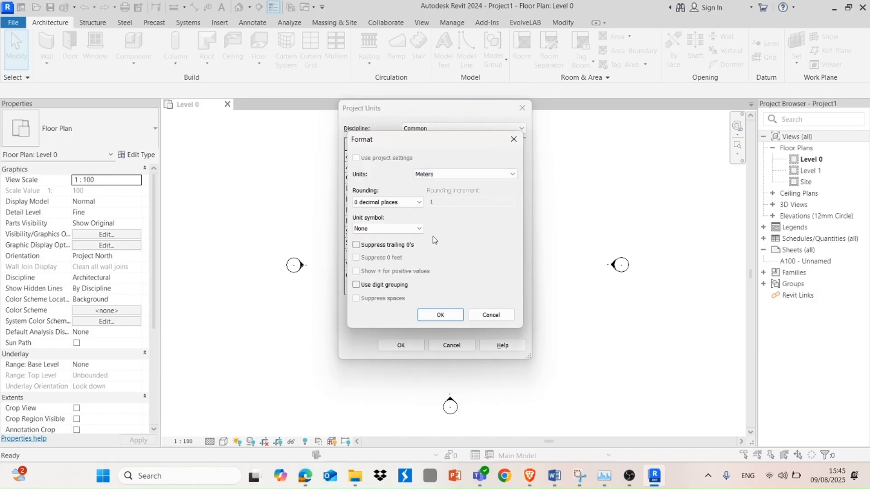
click(441, 314)
Set the project's Length units to Meters and apply the project unit settings
click(491, 200)
click(467, 174)
click(466, 212)
click(442, 314)
click(421, 347)
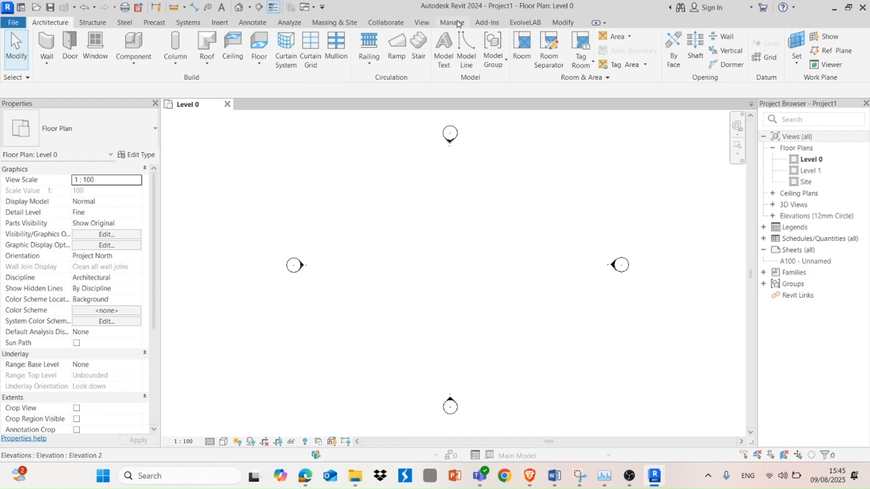
Reopen the project units to check the formats, and close them without changes
click(453, 23)
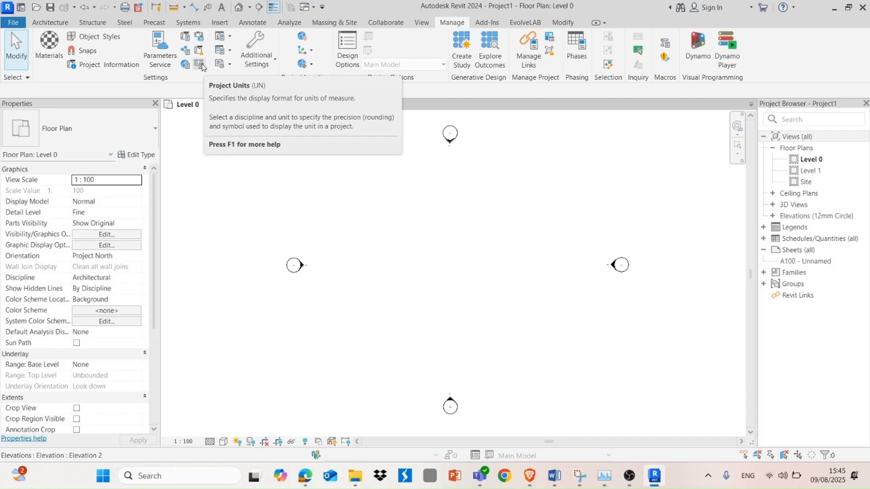
click(200, 65)
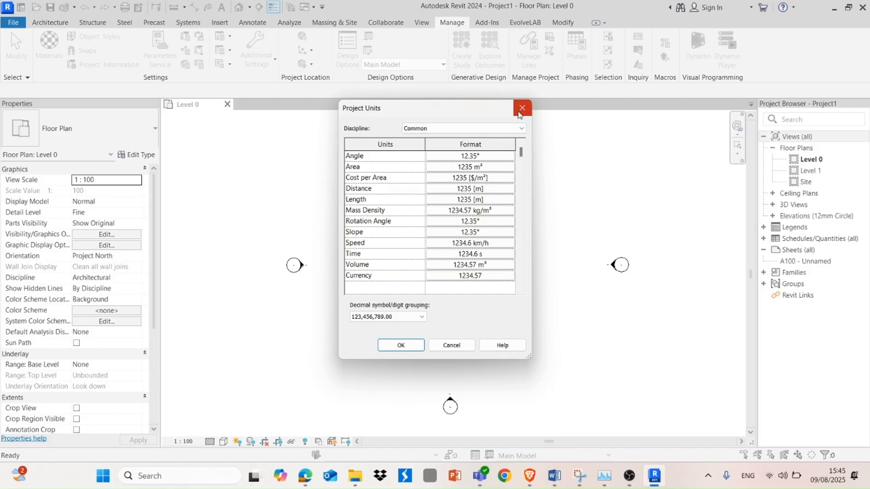
click(522, 108)
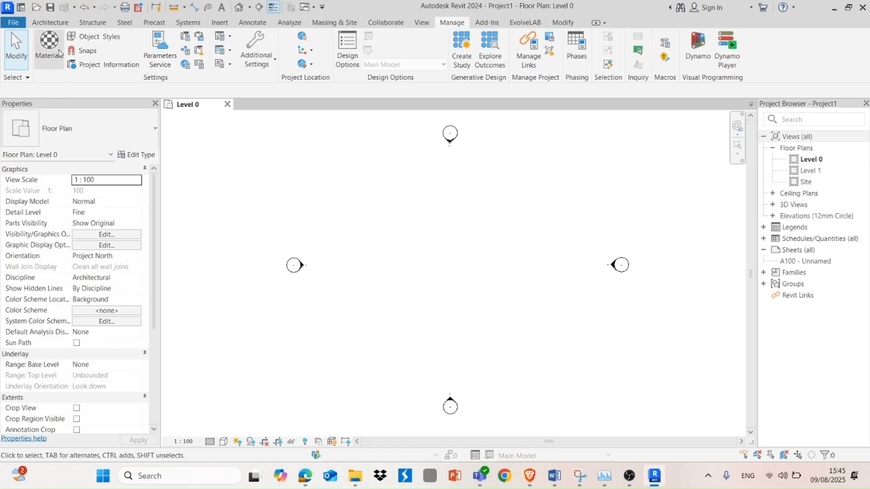
scroll(77, 320, down, 5)
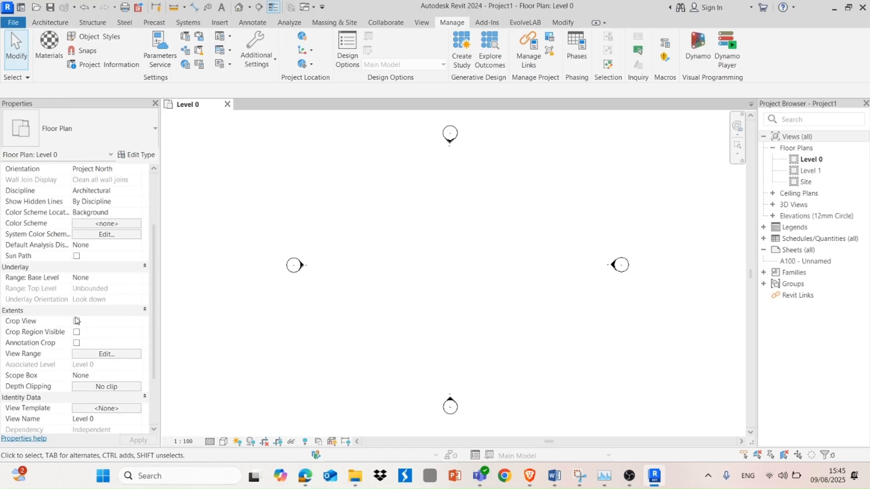
scroll(77, 320, down, 1)
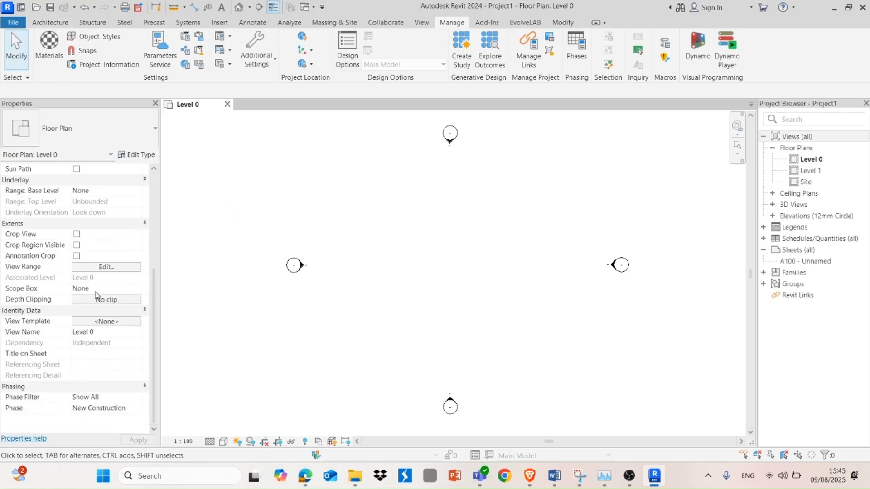
scroll(98, 296, up, 1)
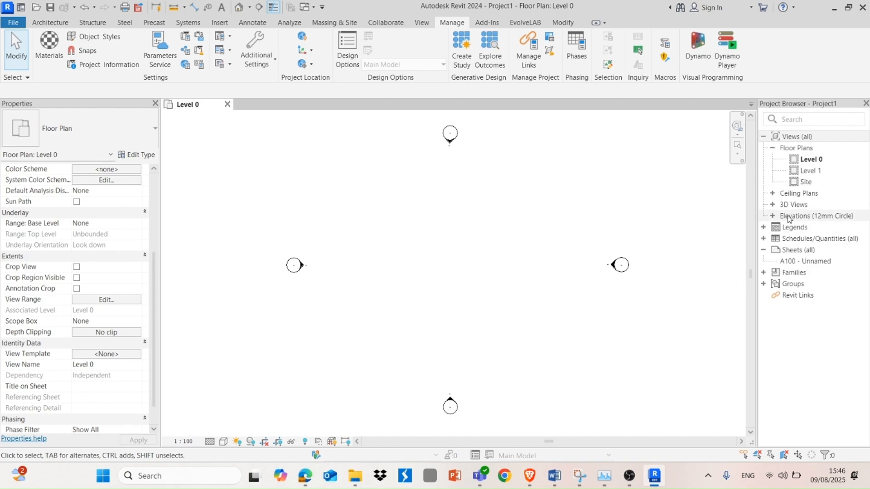
Open the North elevation view and frame the Level 0 and Level 1 lines
click(773, 217)
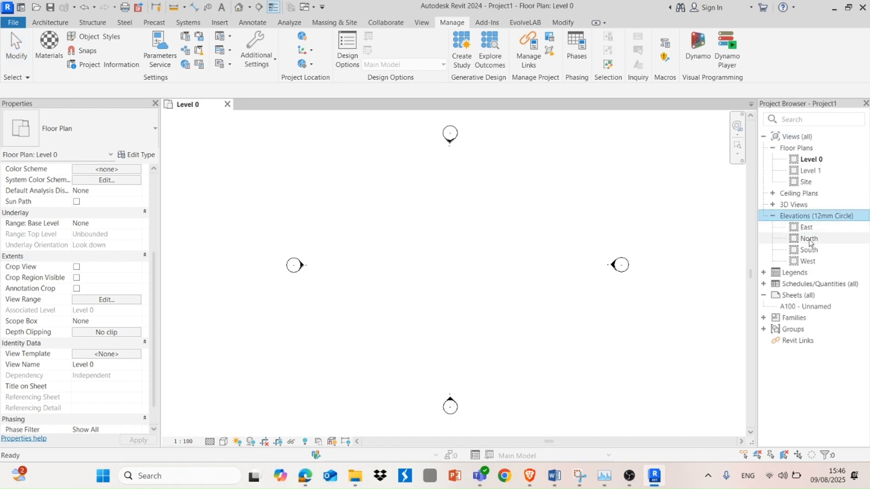
click(809, 239)
double_click(809, 240)
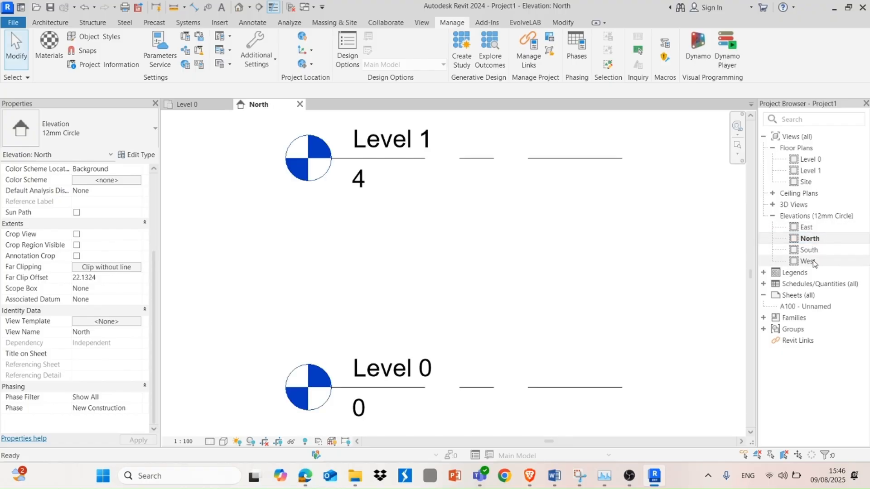
scroll(458, 251, down, 4)
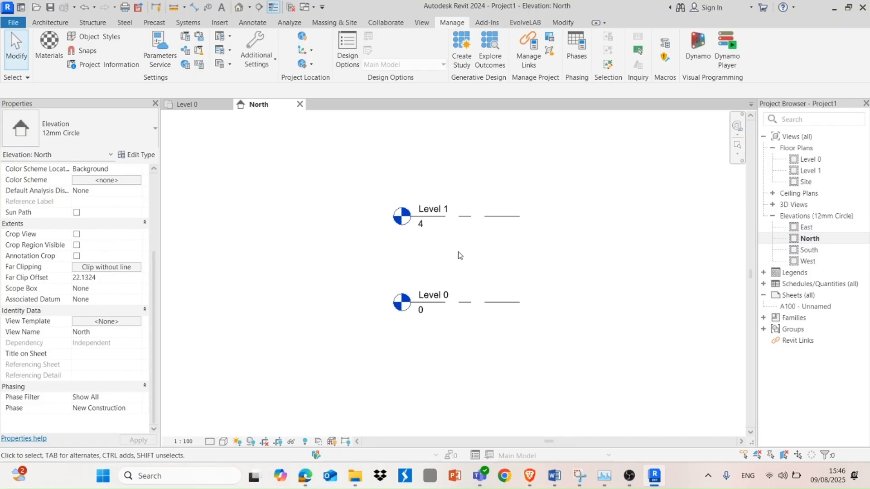
scroll(458, 253, up, 4)
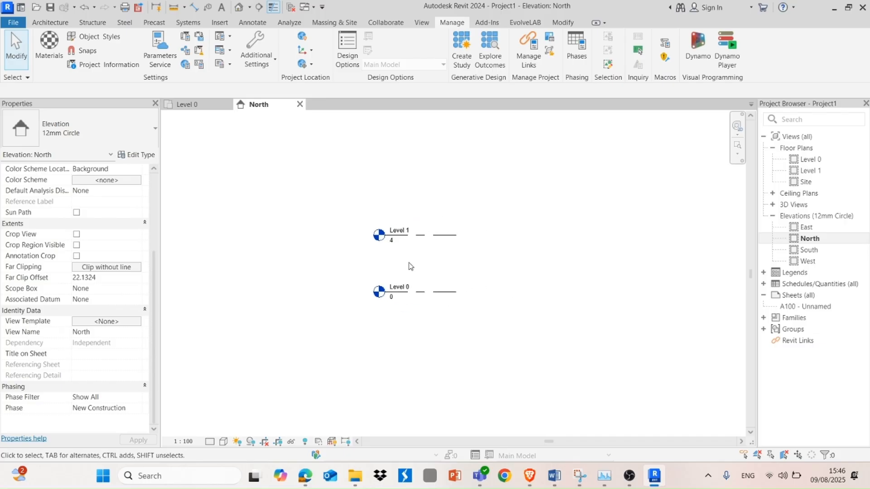
scroll(407, 268, up, 1)
middle_drag(408, 253, 408, 292)
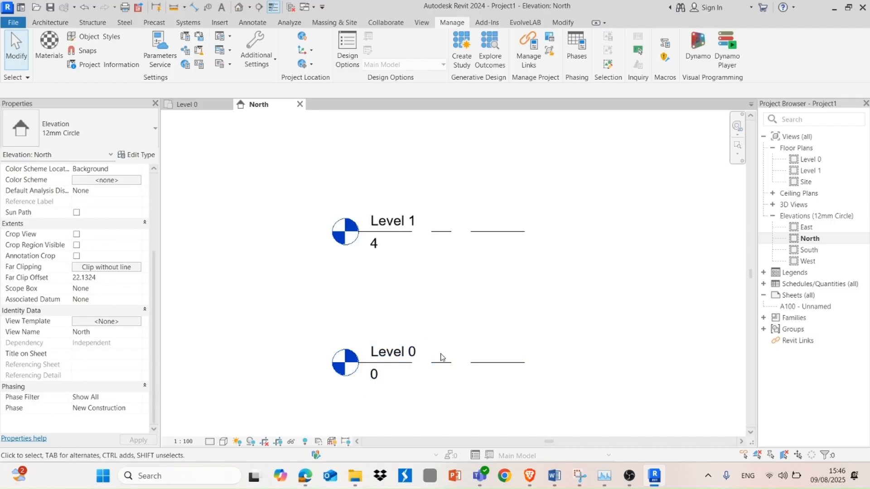
Set the elevation of Level 1 to 3 m in the North elevation
click(376, 249)
click(375, 245)
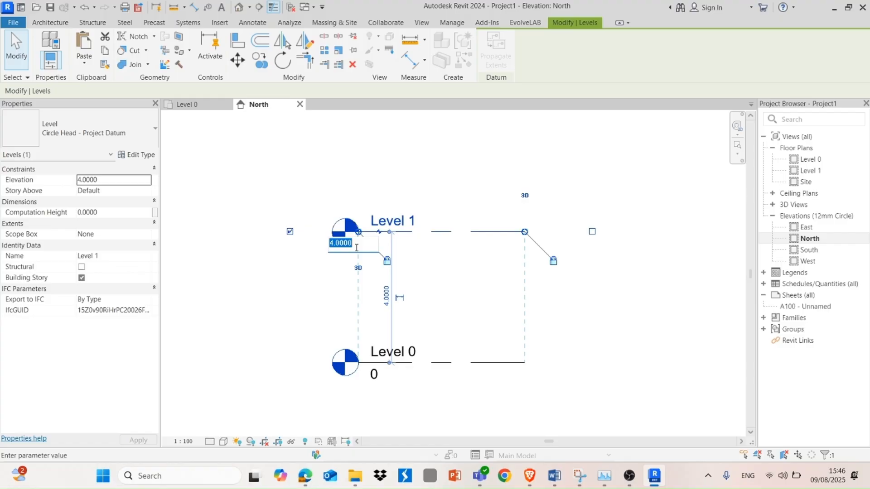
click(508, 189)
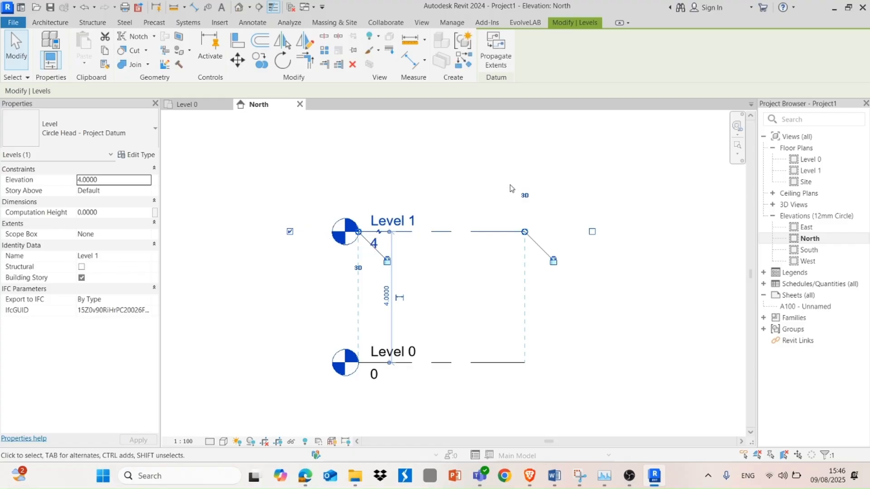
click(375, 247)
click(459, 190)
click(372, 247)
text(3)
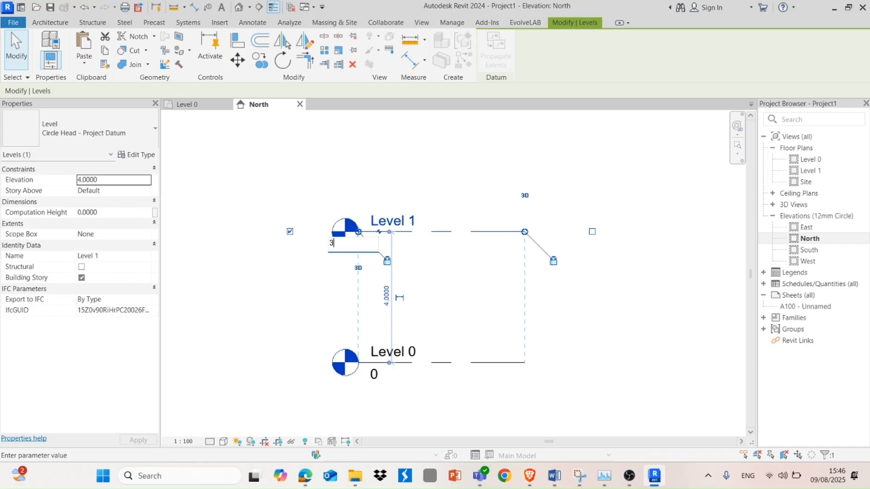
key(Return)
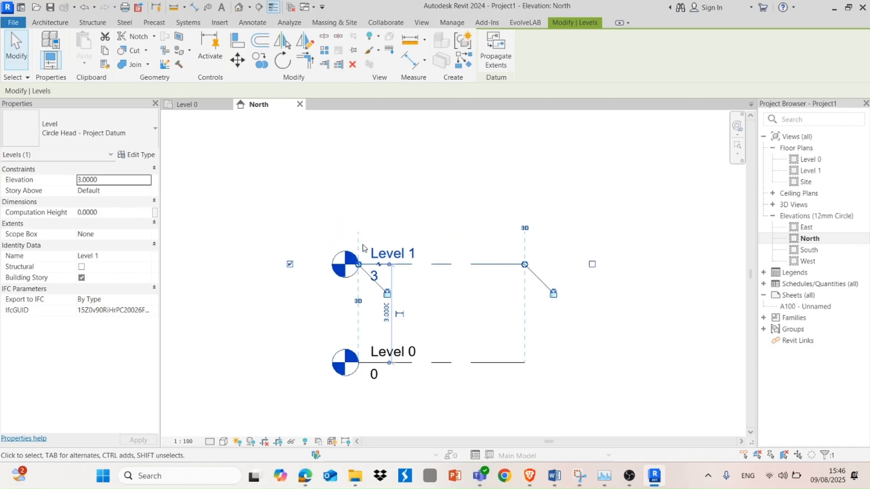
click(430, 217)
scroll(413, 277, down, 3)
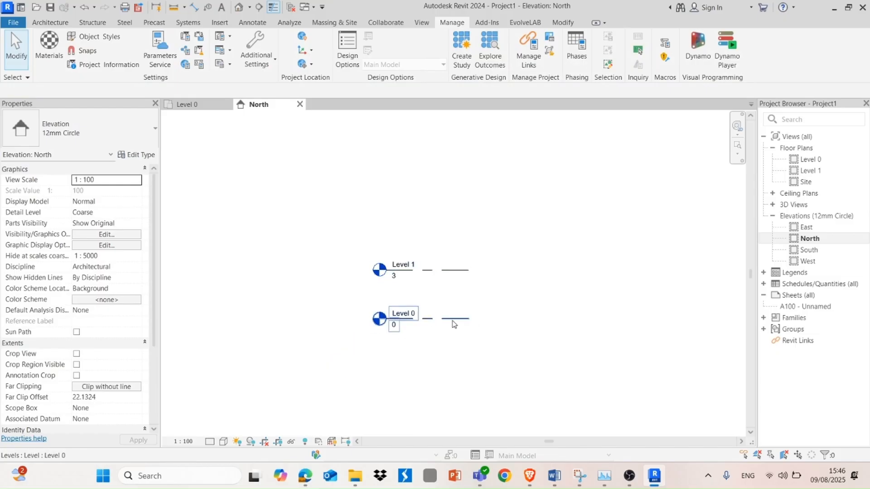
scroll(454, 313, up, 2)
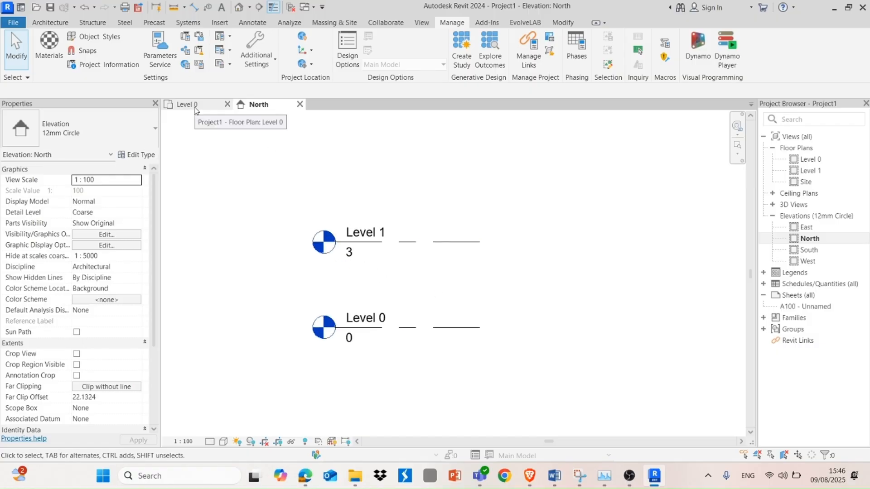
Return to the Level 0 floor plan and start the Wall tool
click(196, 108)
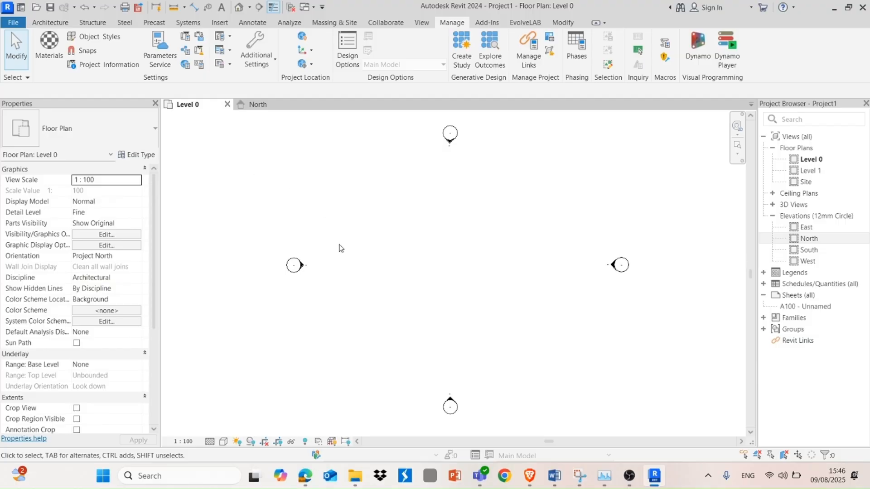
click(50, 23)
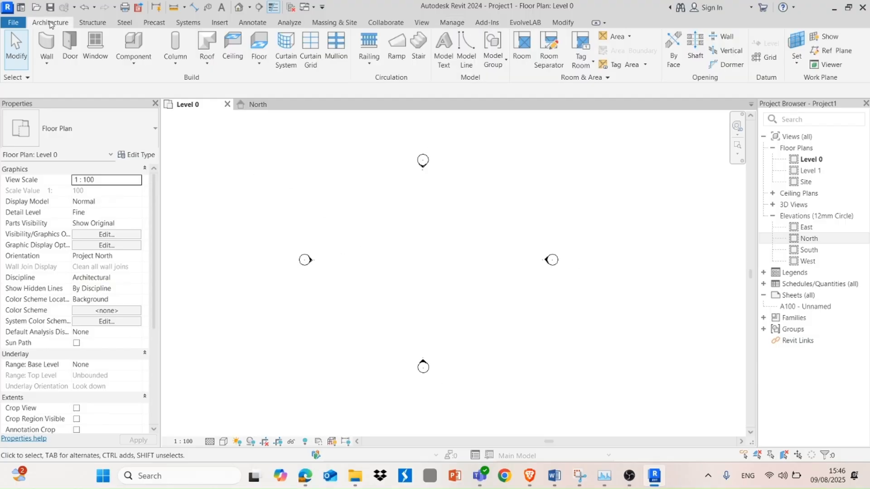
click(47, 48)
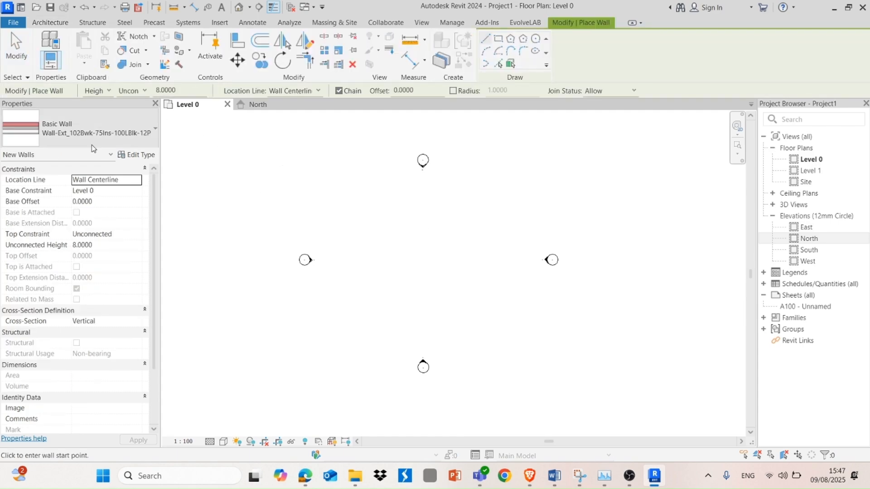
Browse the available wall types and choose Wall-Ret_300Con for the new walls
click(91, 138)
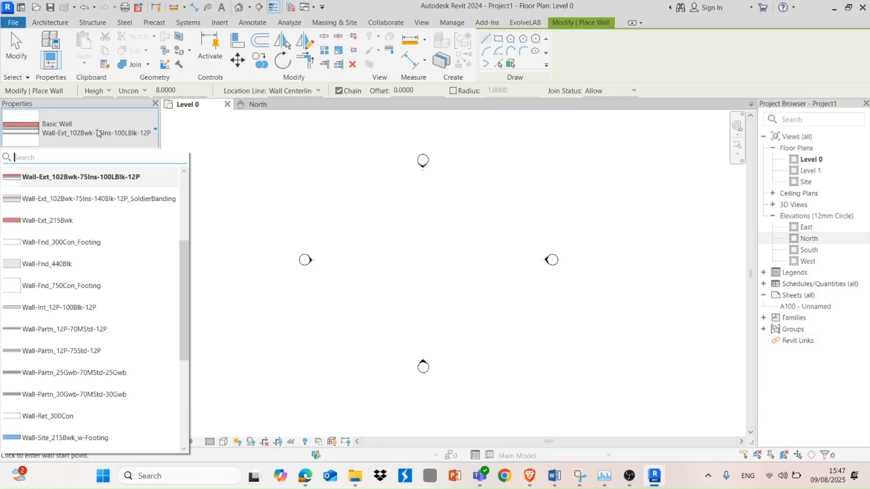
scroll(100, 204, up, 3)
scroll(101, 274, down, 2)
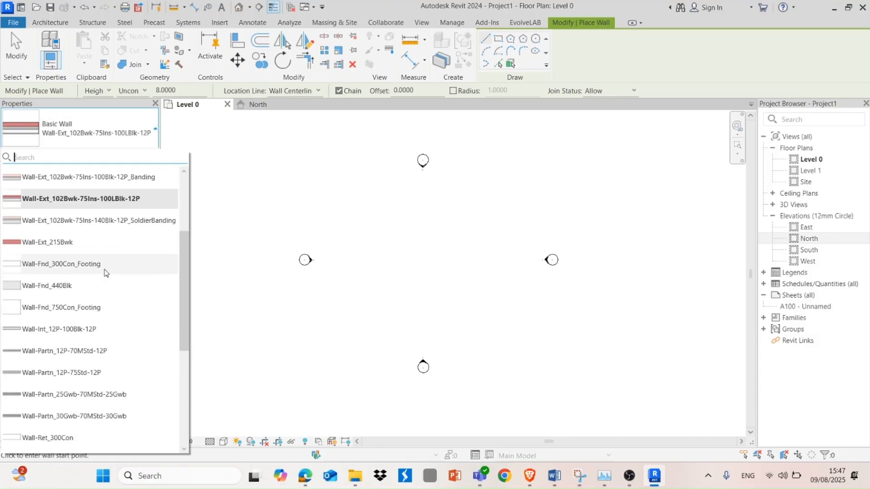
scroll(100, 268, down, 2)
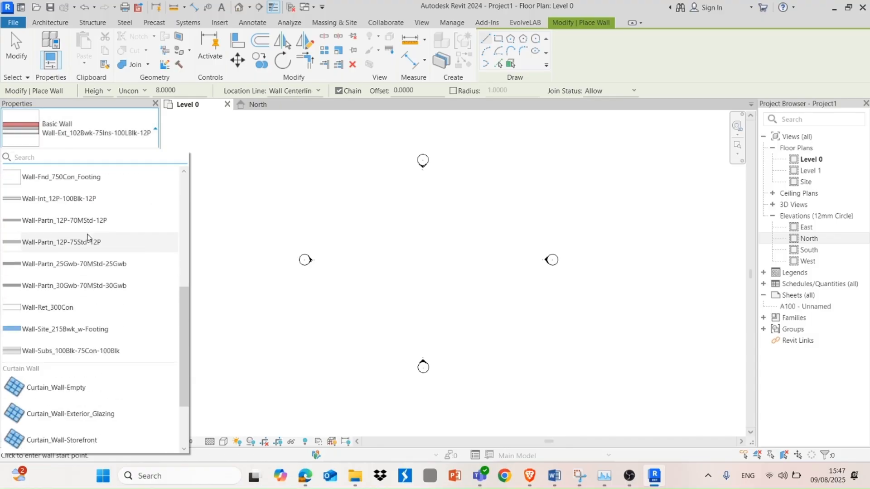
scroll(88, 222, up, 2)
scroll(88, 222, down, 1)
scroll(88, 222, up, 2)
scroll(88, 222, down, 4)
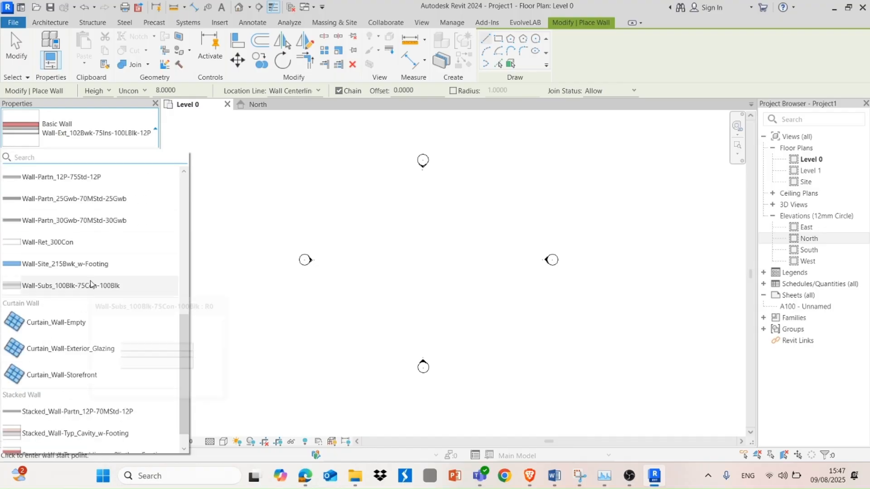
click(92, 247)
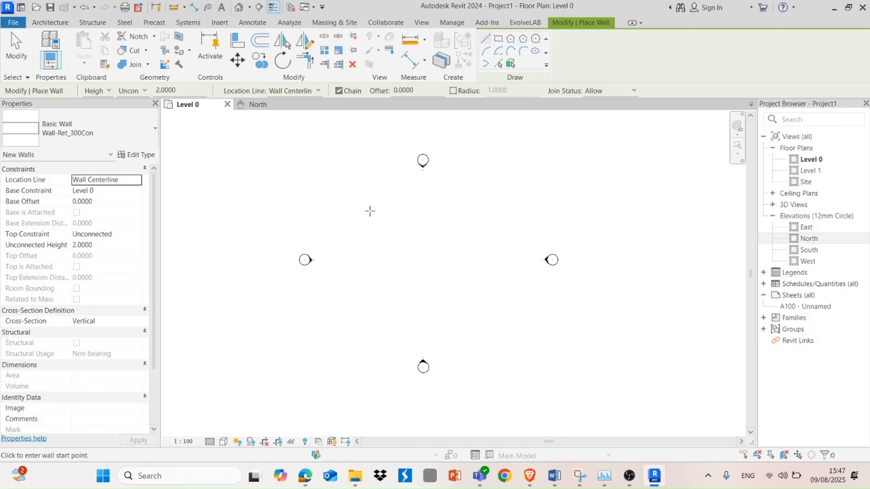
Draw a closed rectangle of chained walls on Level 0, 5 m wide and 4 m deep, and end the Wall tool
click(355, 211)
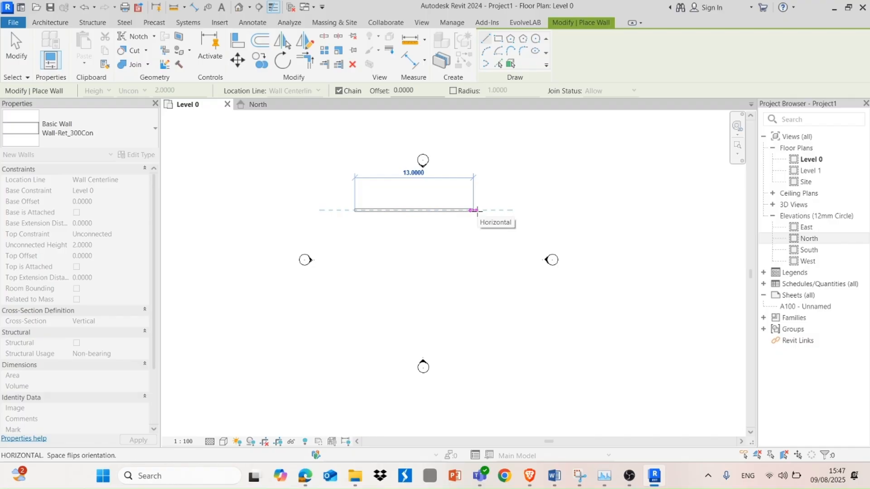
text(5)
key(Return)
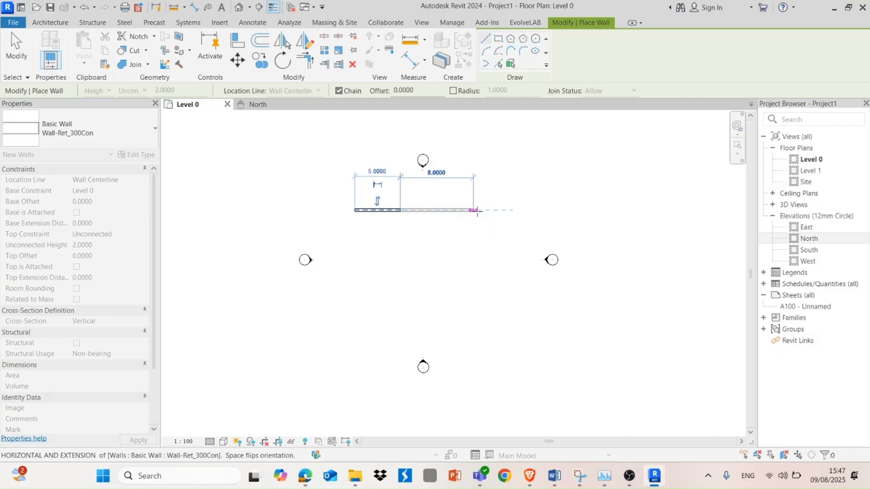
scroll(397, 247, up, 2)
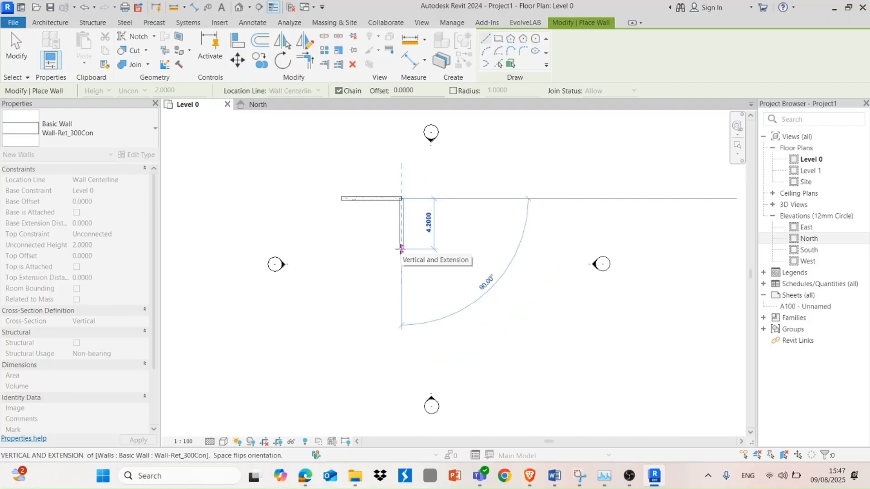
text(4)
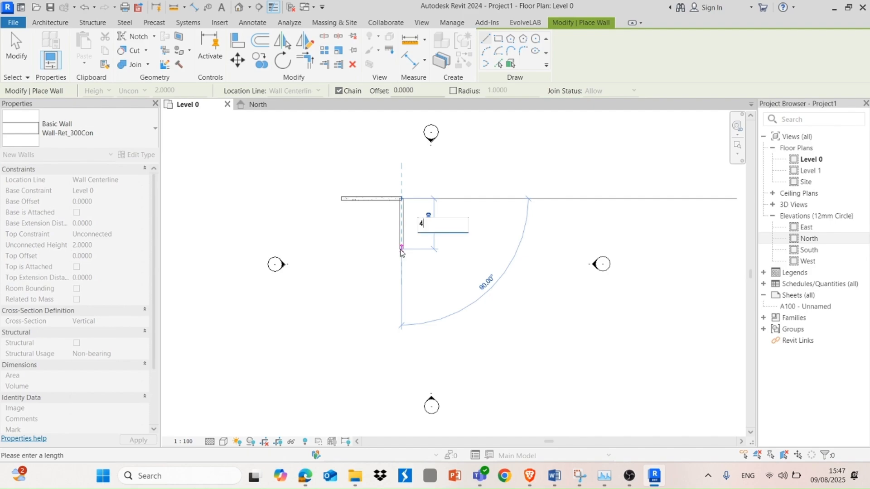
key(Return)
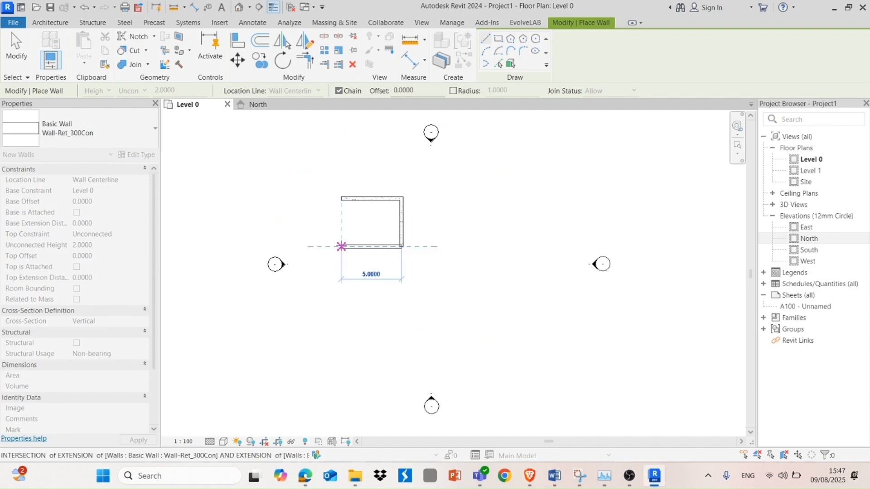
click(341, 247)
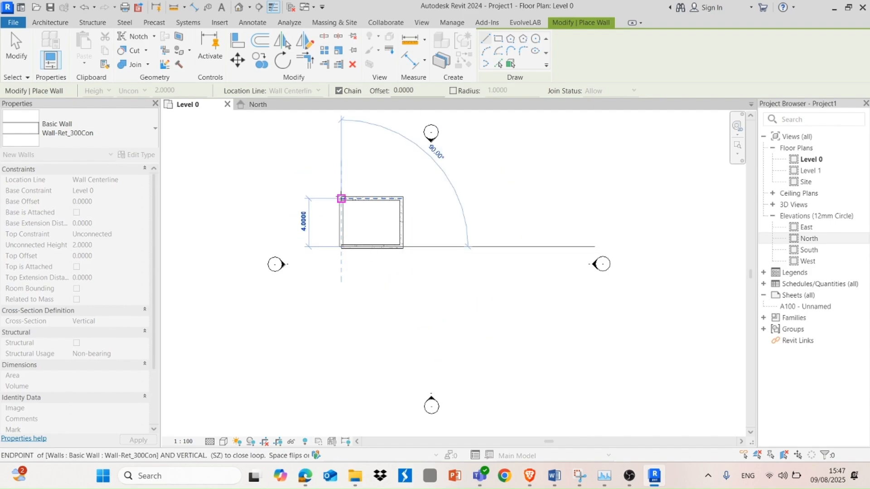
click(342, 198)
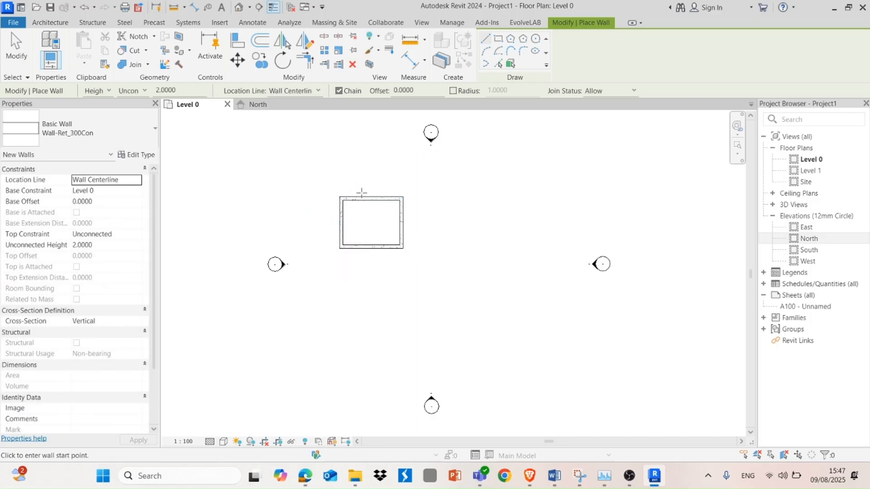
key(Escape)
Open the default 3D view and examine the rectangular wall enclosure relative to the level lines
scroll(345, 194, up, 2)
scroll(358, 213, up, 1)
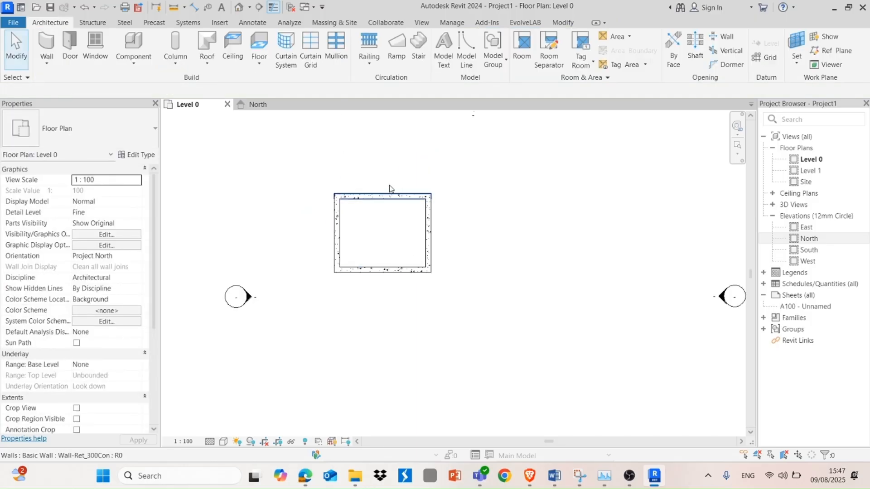
middle_drag(383, 216, 431, 252)
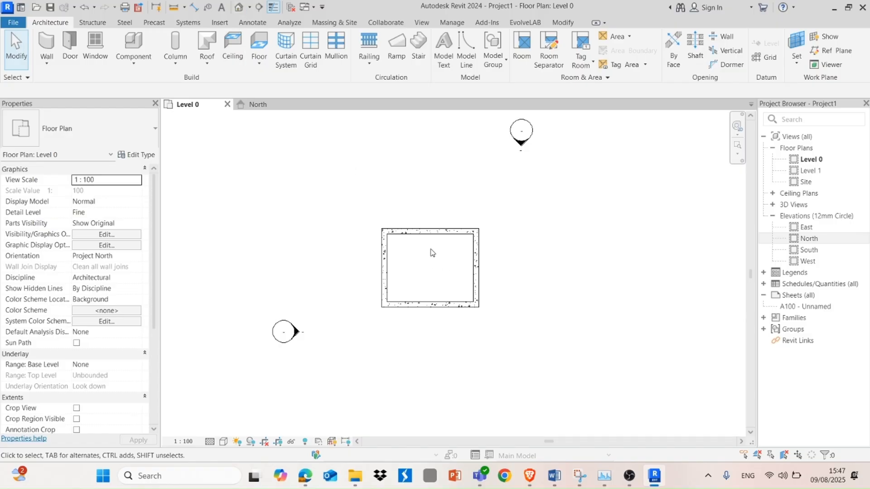
click(239, 7)
scroll(546, 324, down, 2)
middle_drag(503, 302, 231, 266)
scroll(446, 299, down, 2)
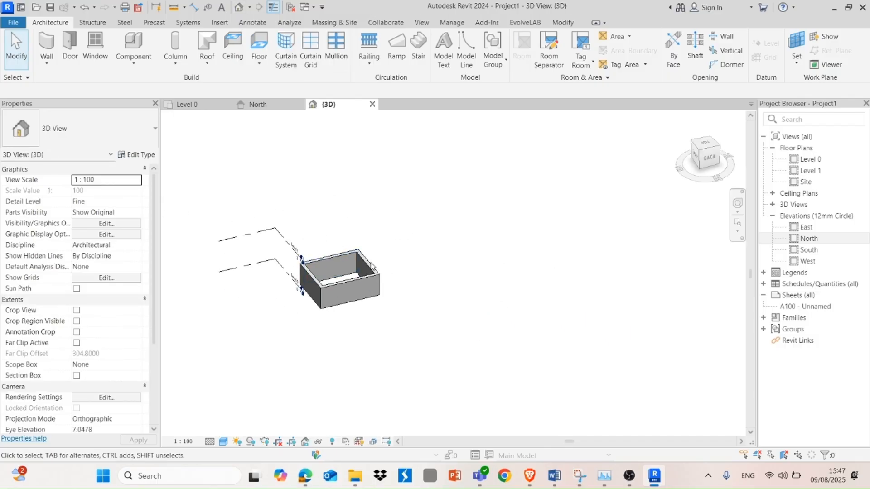
scroll(314, 286, up, 4)
scroll(373, 233, down, 5)
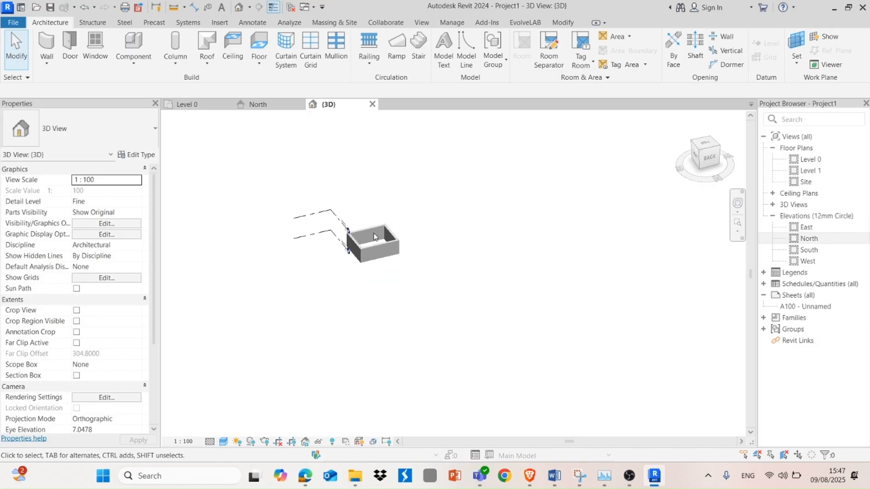
Start a floor in the Level 0 plan and define its boundary by picking the four walls
click(192, 105)
scroll(417, 282, down, 1)
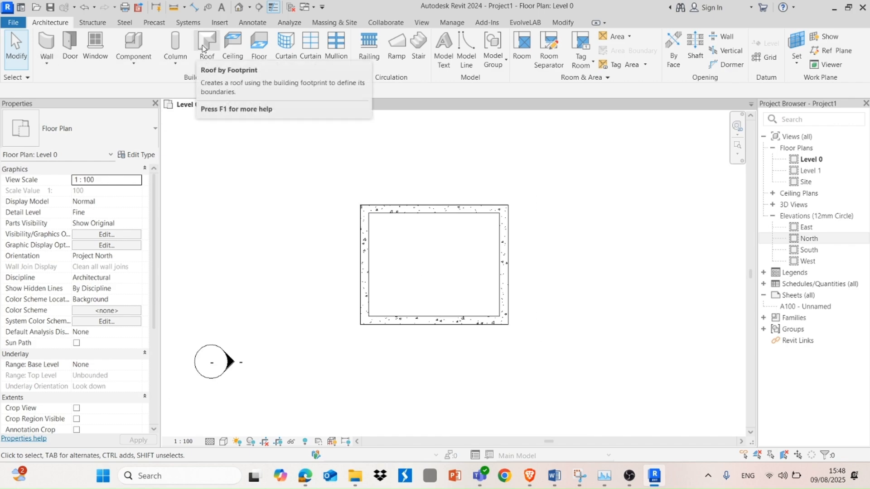
click(259, 47)
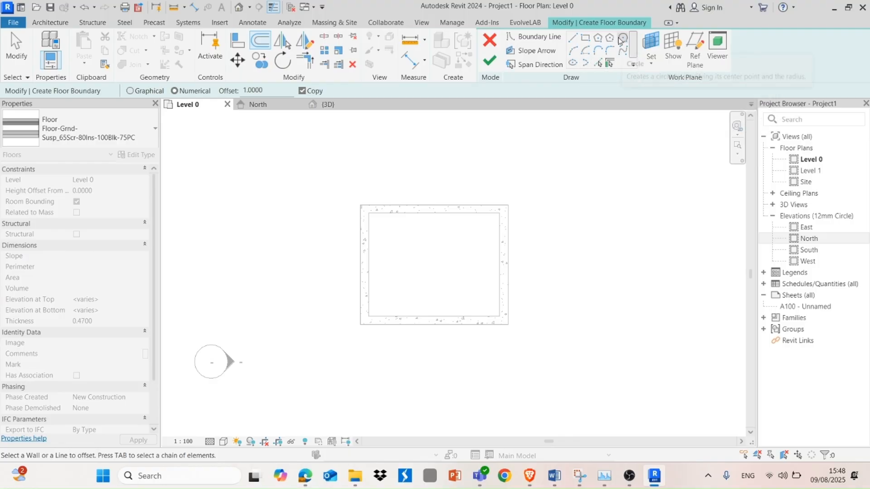
click(610, 64)
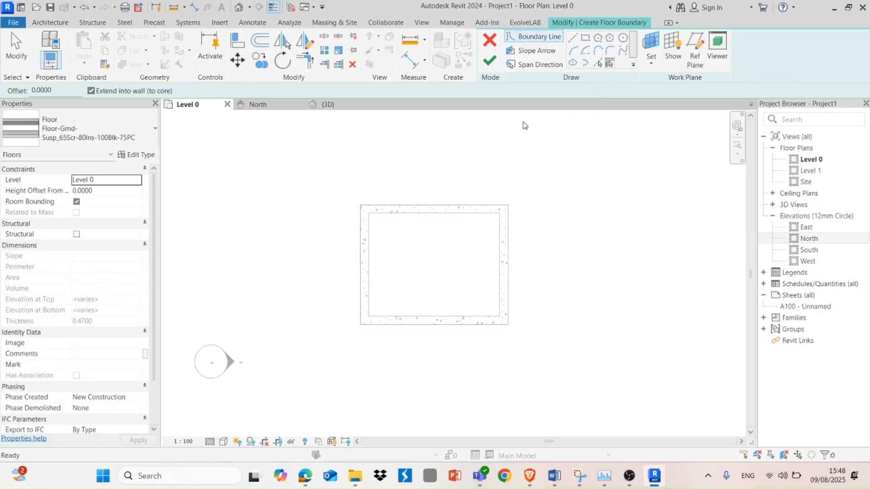
click(466, 215)
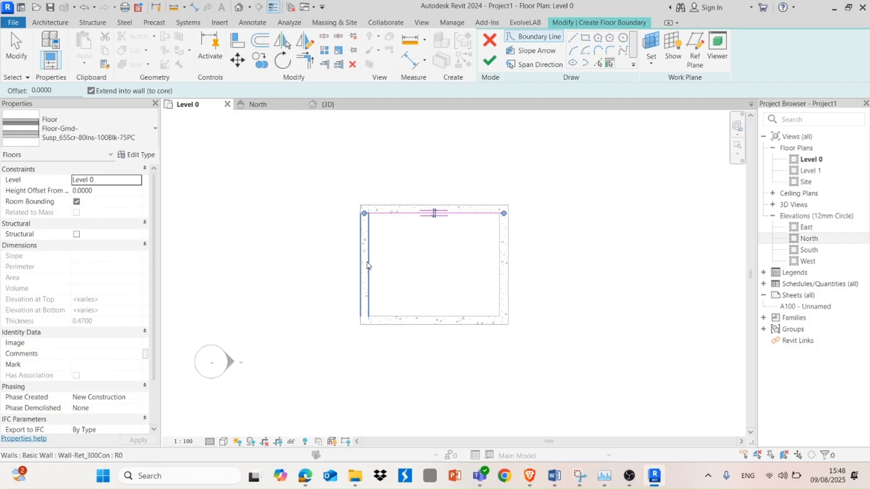
click(368, 266)
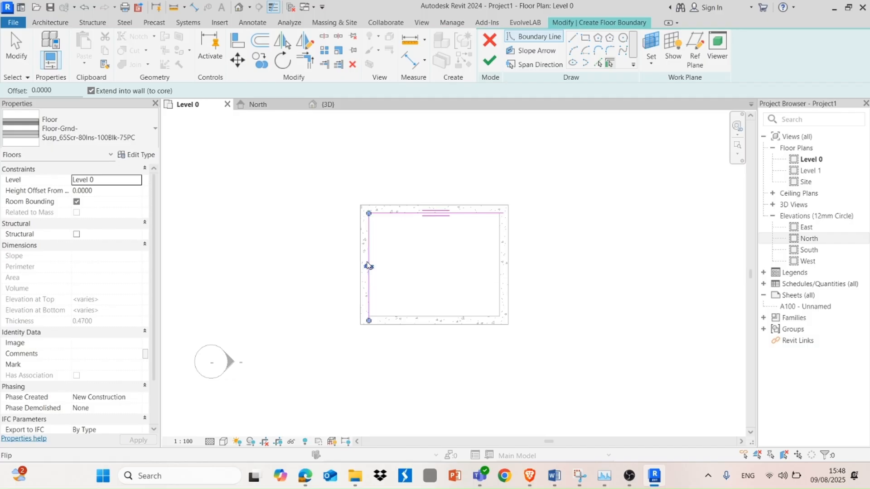
click(506, 269)
click(435, 316)
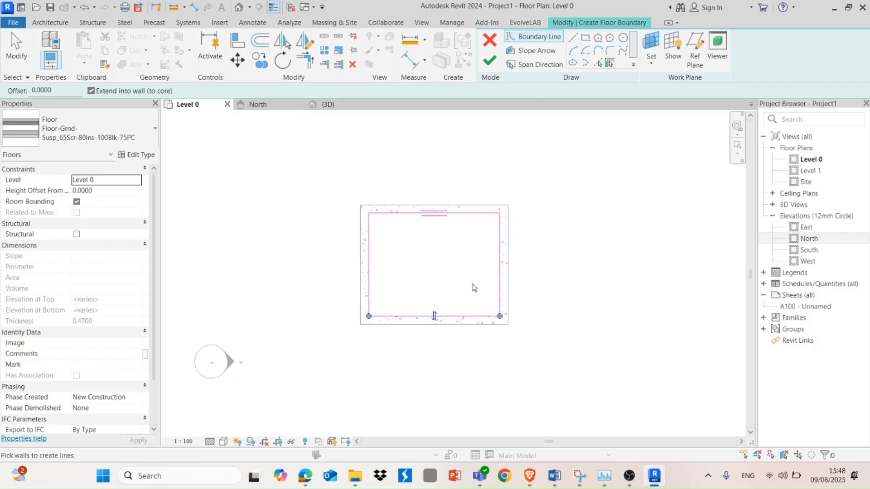
Flip the floor boundary to the walls' outer faces, finish the floor, and inspect it in the 3D view
click(435, 316)
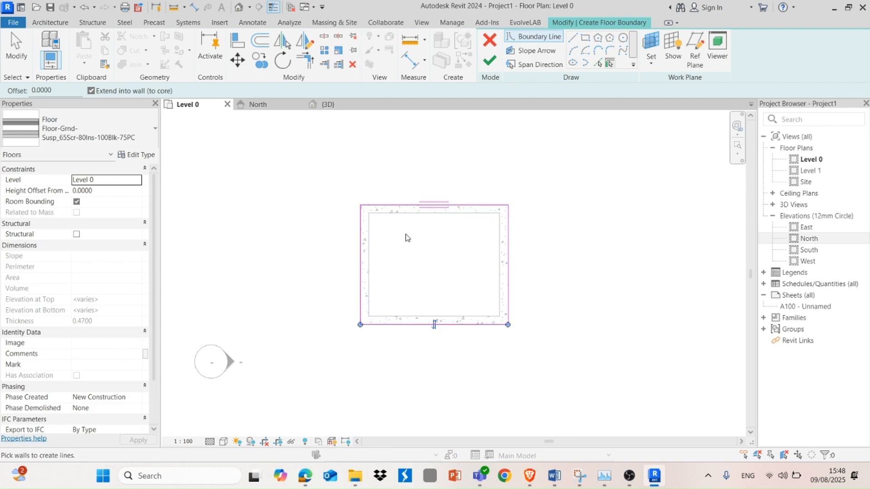
click(434, 325)
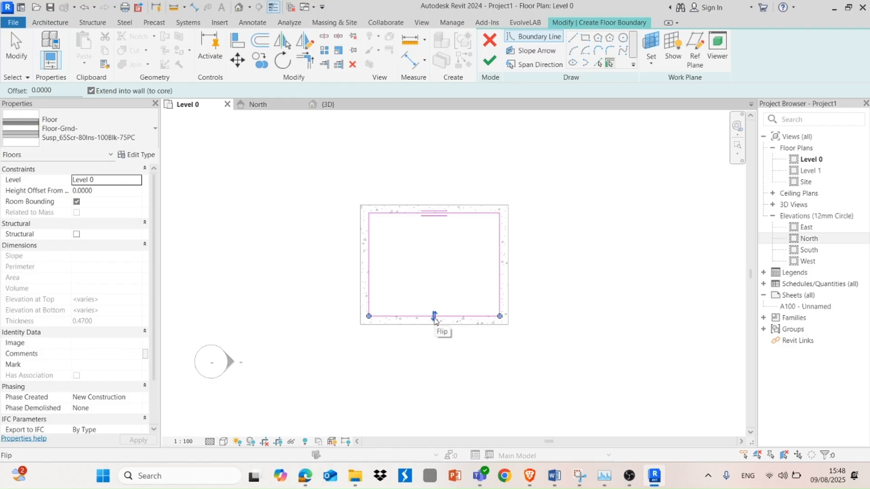
click(434, 316)
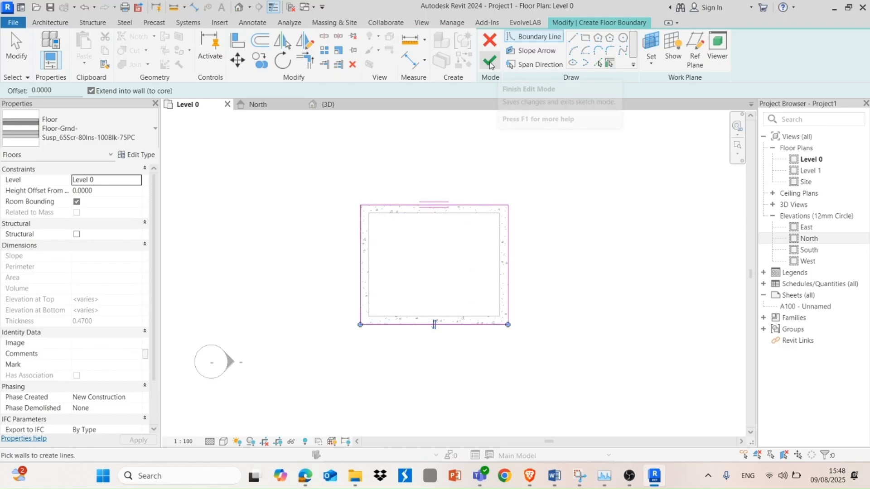
click(490, 60)
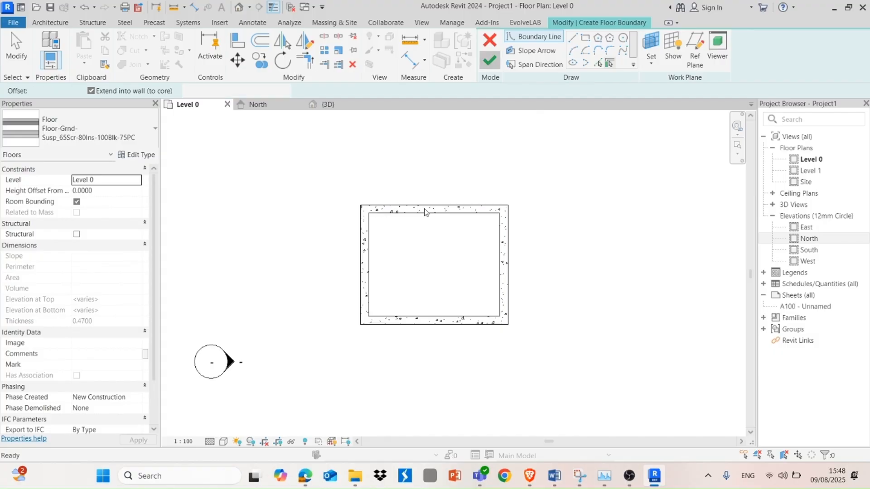
click(327, 104)
scroll(408, 264, up, 4)
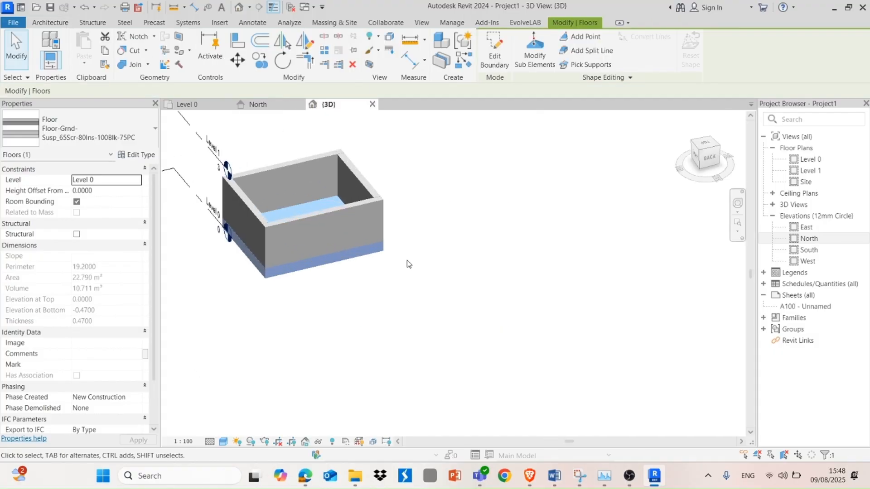
scroll(344, 262, up, 4)
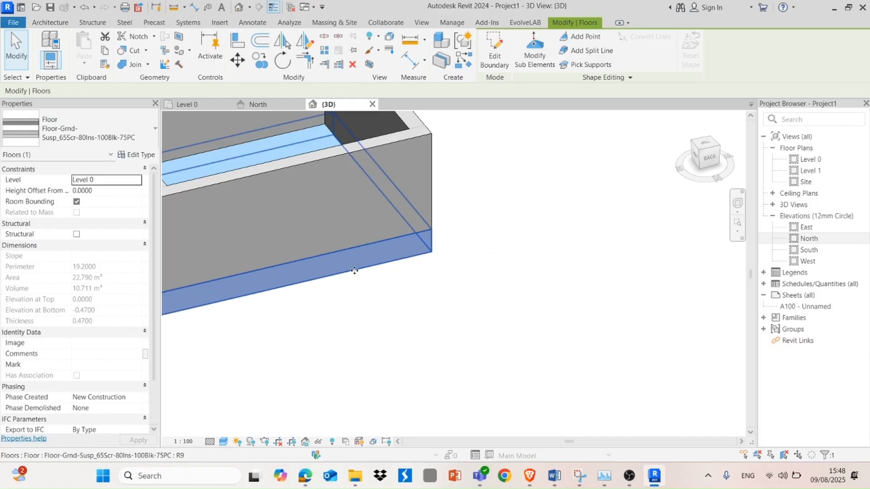
scroll(390, 290, down, 5)
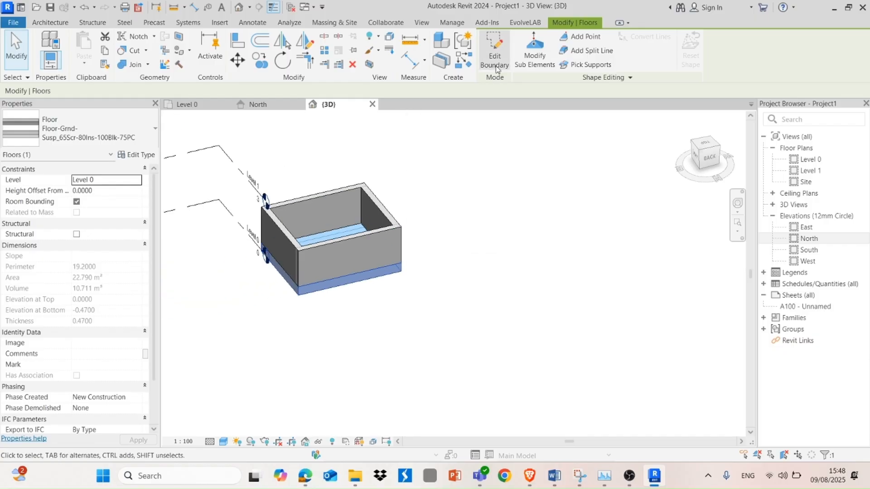
Edit the floor's boundary, flip it to the walls' inner faces, and finish the edit to view the result from the side
click(495, 50)
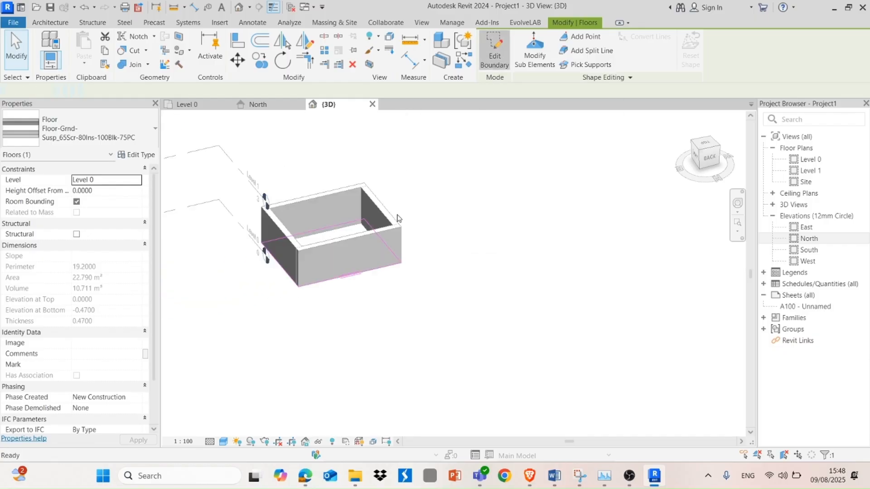
click(349, 277)
scroll(350, 279, up, 3)
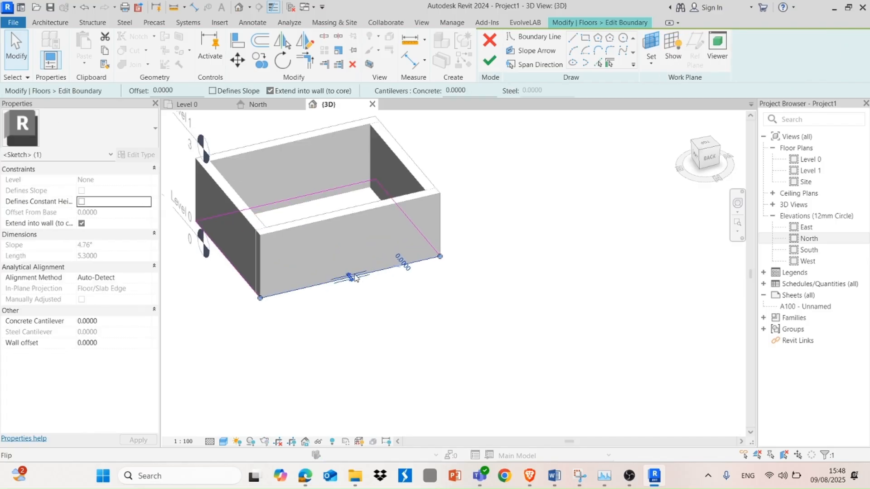
click(349, 276)
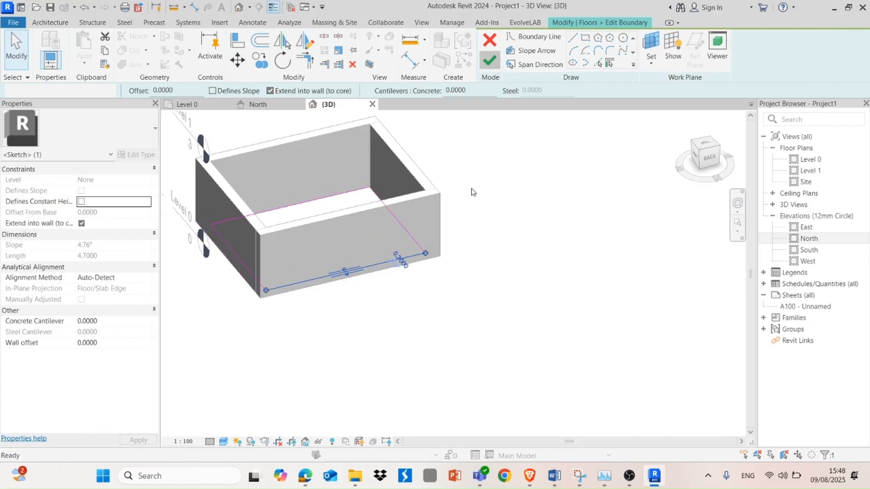
click(489, 60)
scroll(456, 246, down, 3)
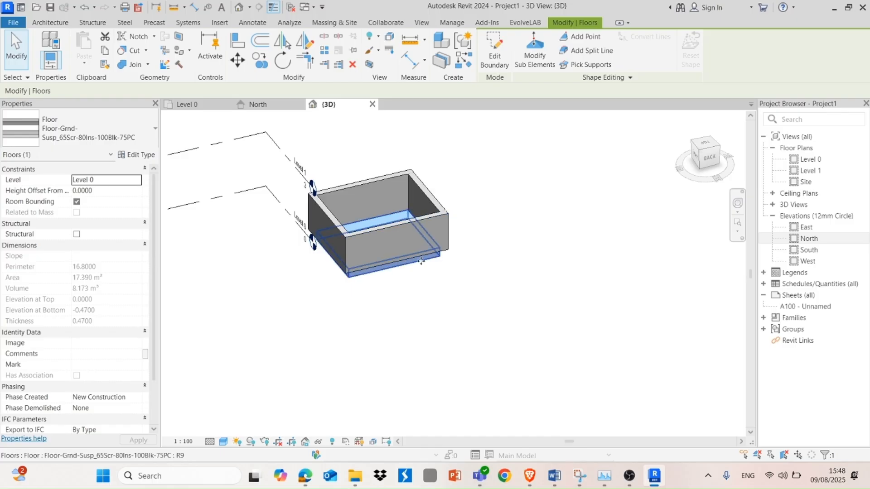
shift+middle_drag(431, 311, 445, 233)
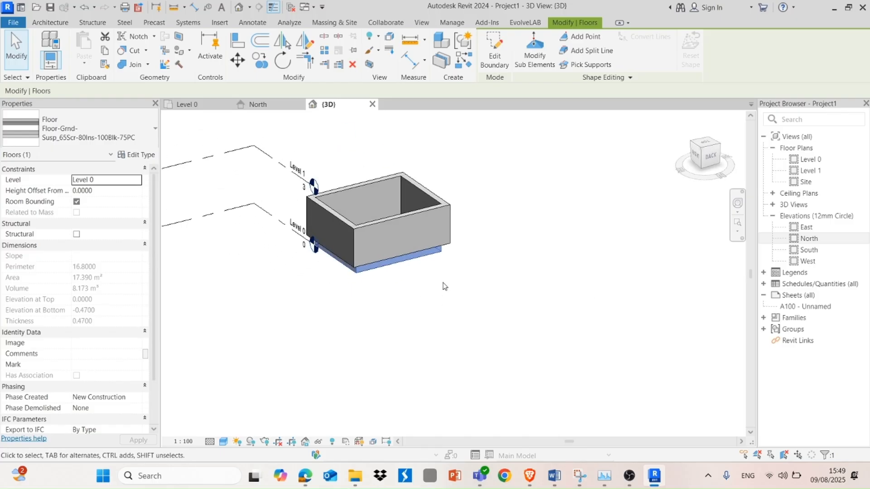
Undo the floor boundary edit that moved it to the walls' inner faces, and inspect the restored floor in 3D
key(ctrl+z)
key(ctrl+z)
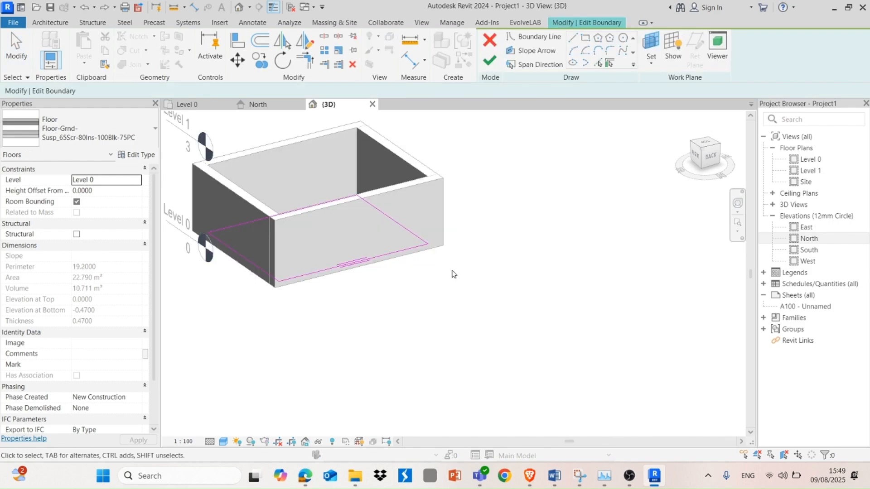
key(ctrl+z)
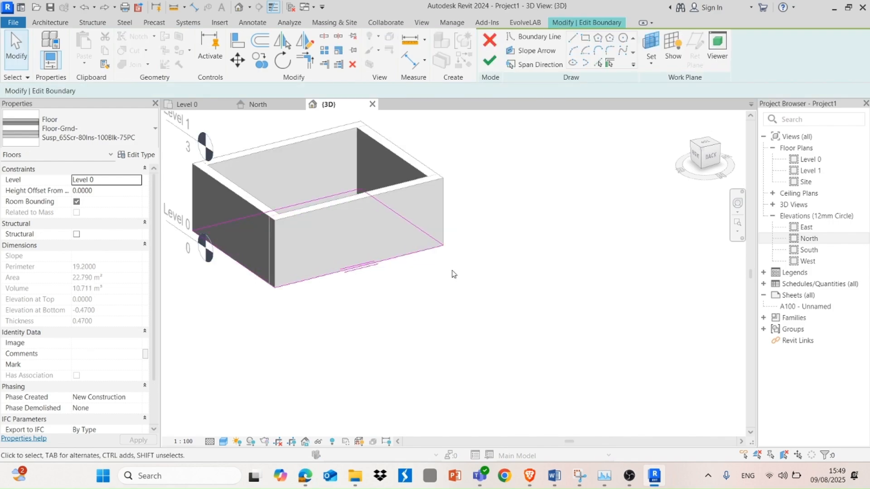
key(ctrl+z)
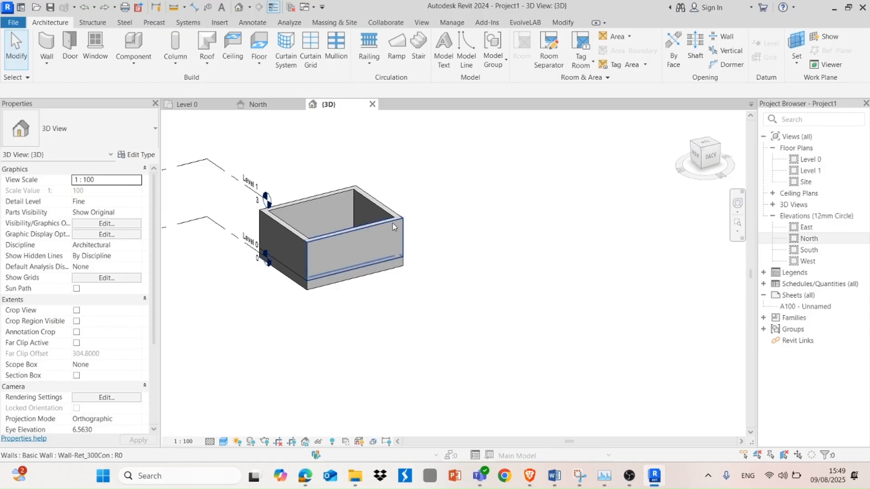
click(368, 262)
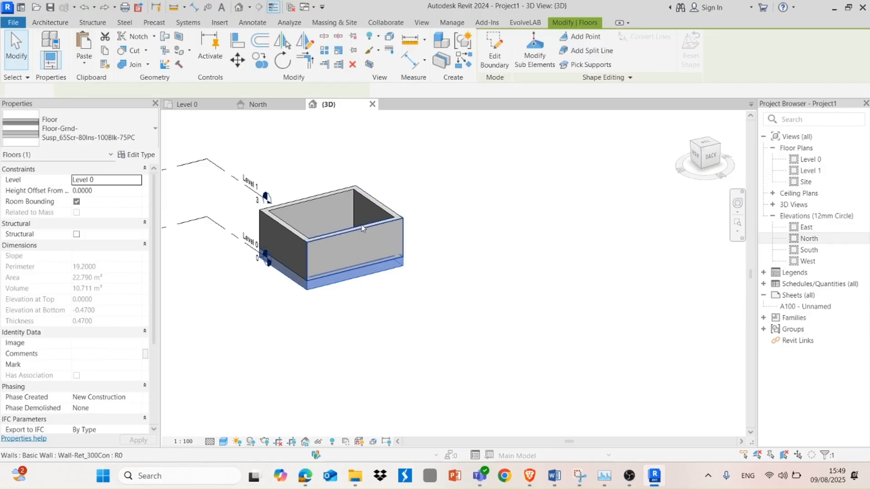
scroll(383, 187, up, 1)
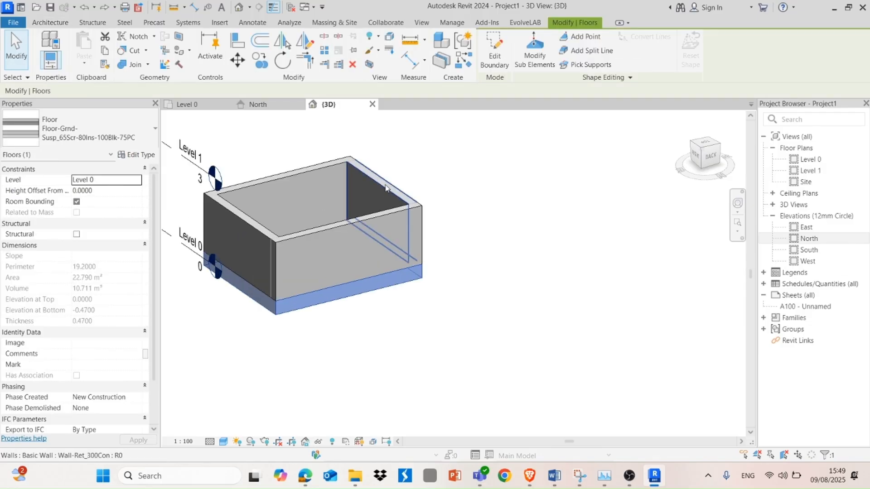
scroll(473, 221, up, 2)
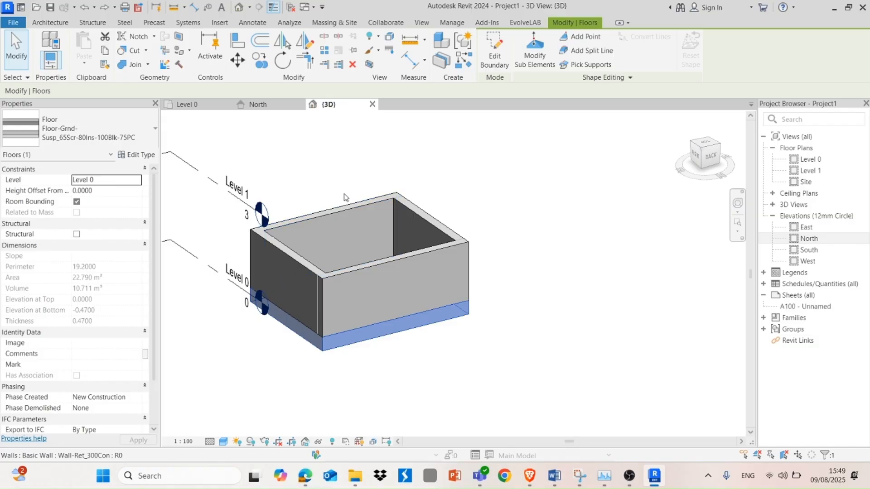
middle_drag(345, 204, 383, 247)
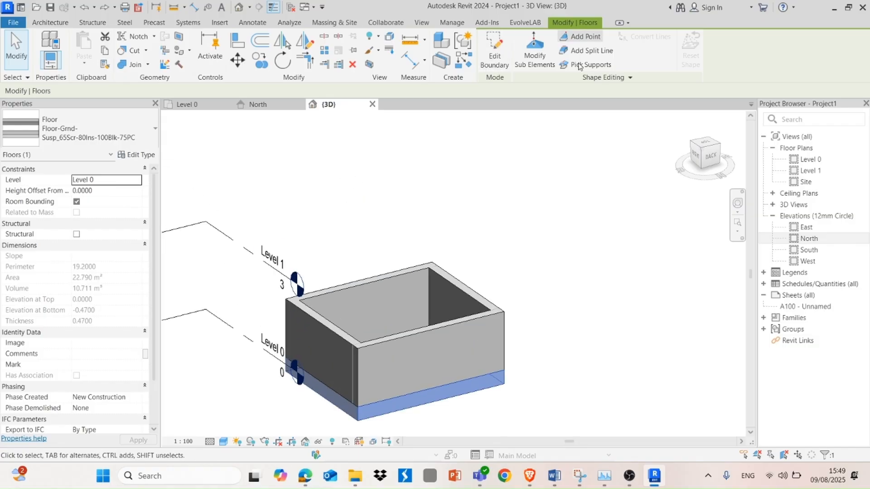
click(504, 391)
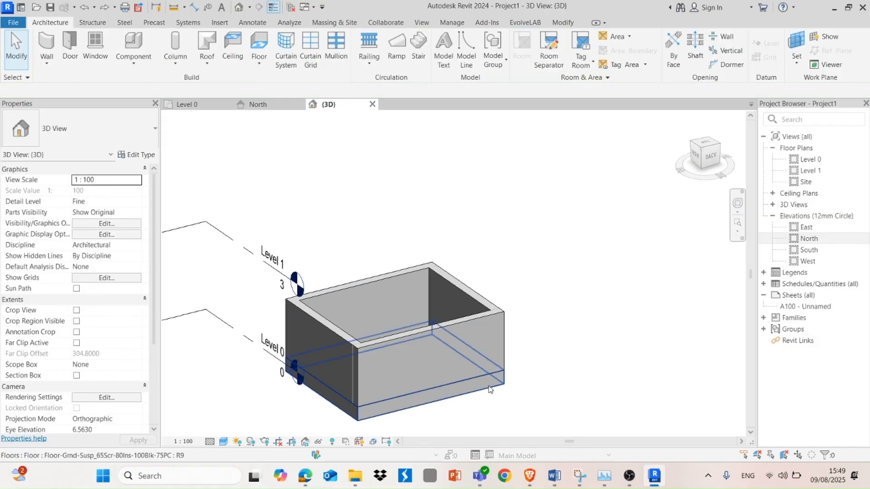
Copy the Level 0 floor and paste it aligned to Level 1
click(489, 387)
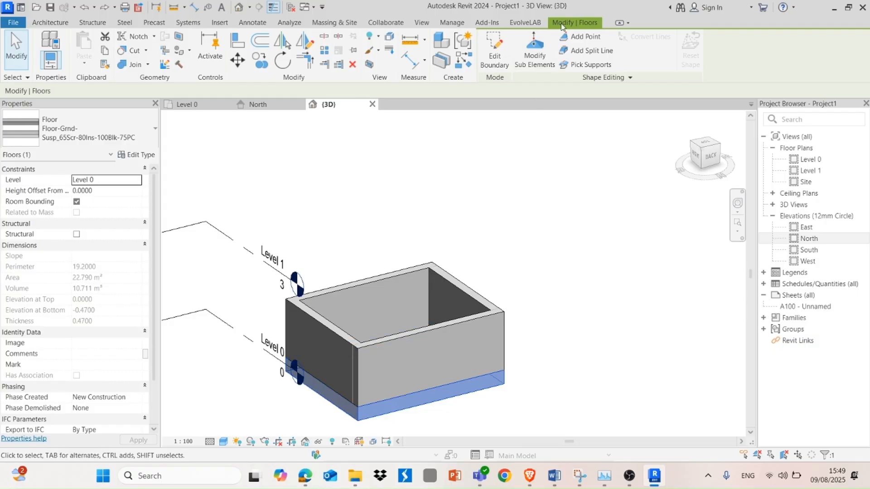
click(105, 51)
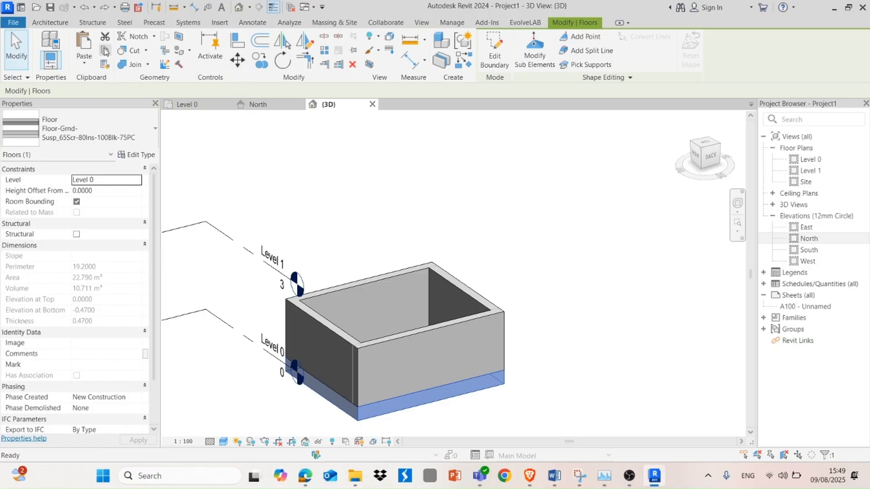
click(84, 60)
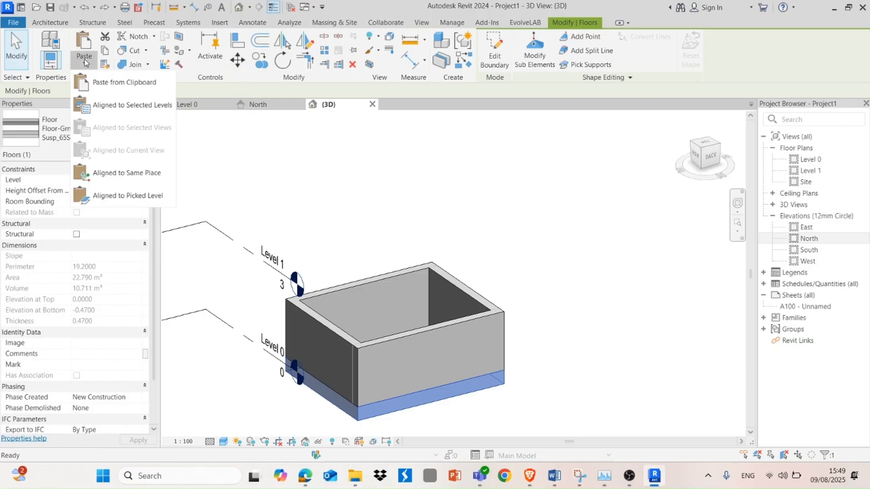
click(132, 105)
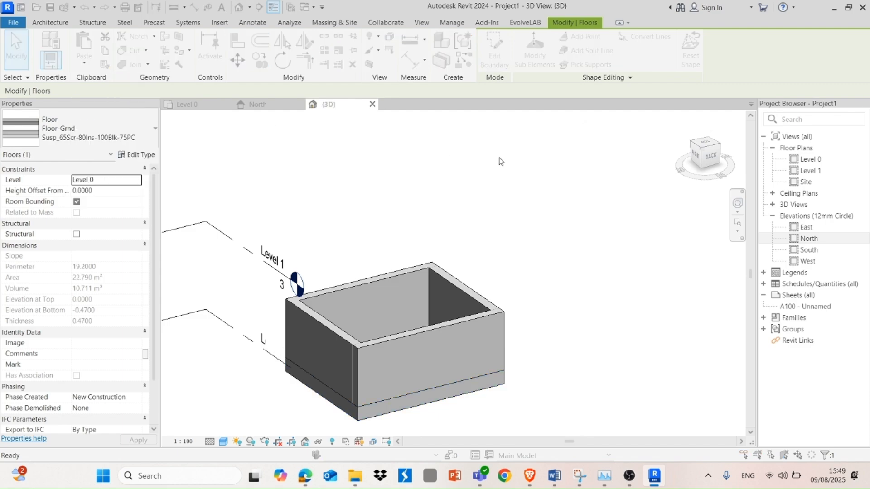
click(611, 170)
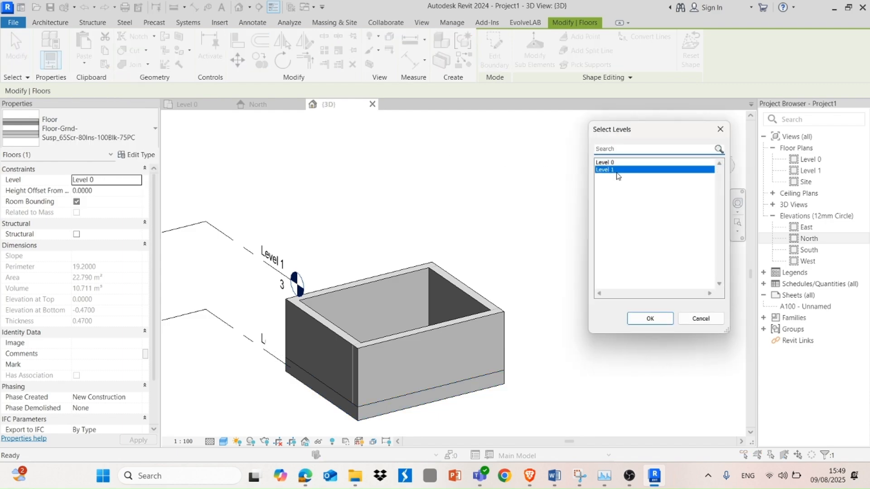
click(651, 320)
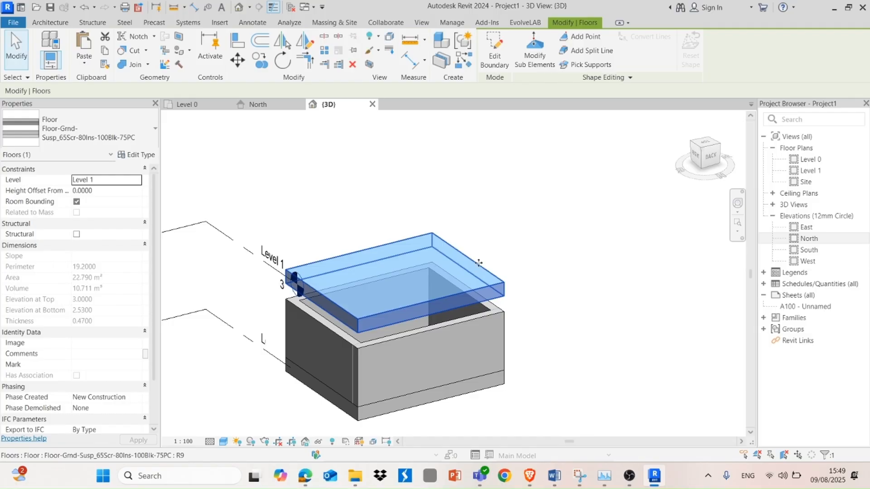
scroll(498, 231, down, 3)
scroll(438, 307, up, 3)
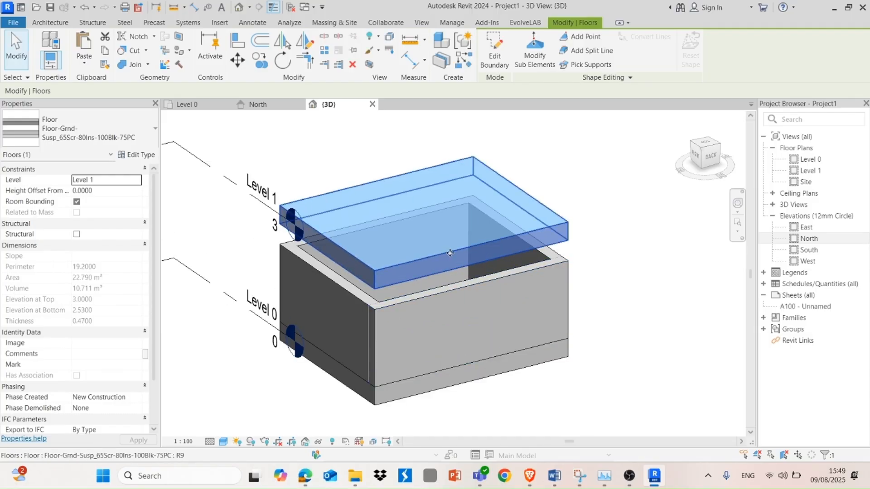
scroll(521, 232, down, 2)
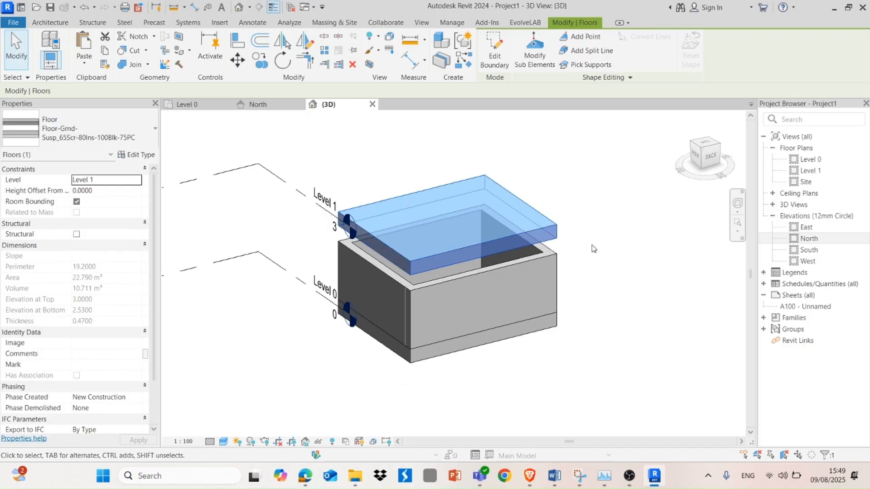
Select all wall instances visible in the 3D view and set their top constraint to Up to level: Level 1
click(524, 262)
click(521, 236)
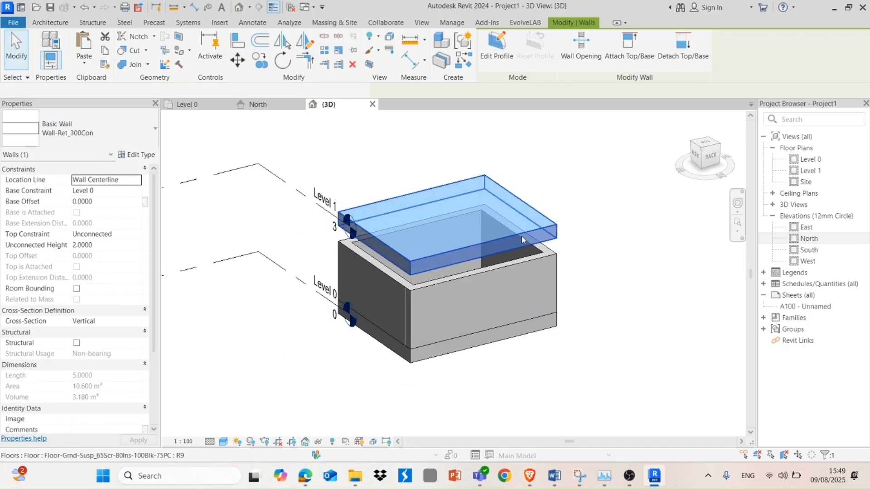
click(521, 262)
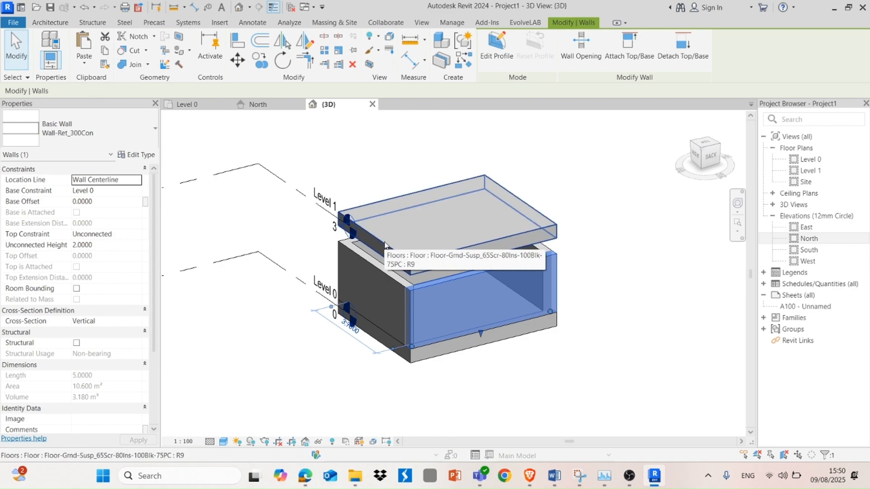
right_click(450, 284)
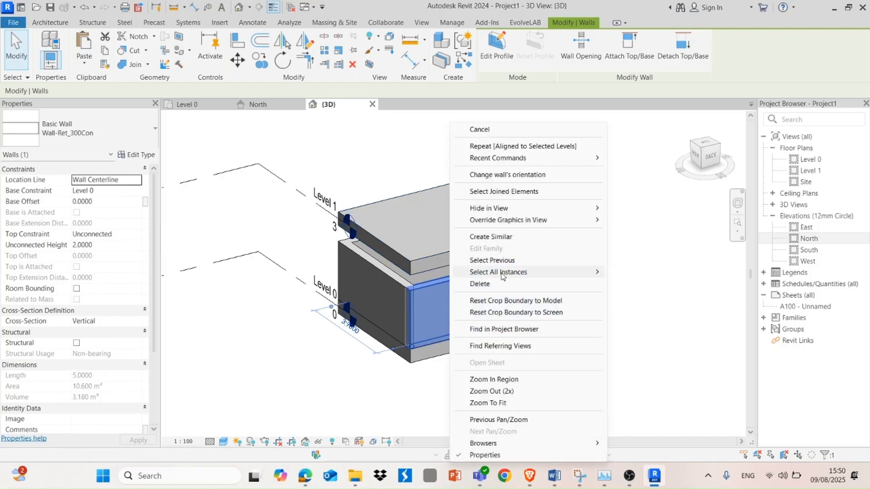
mouse_move(502, 277)
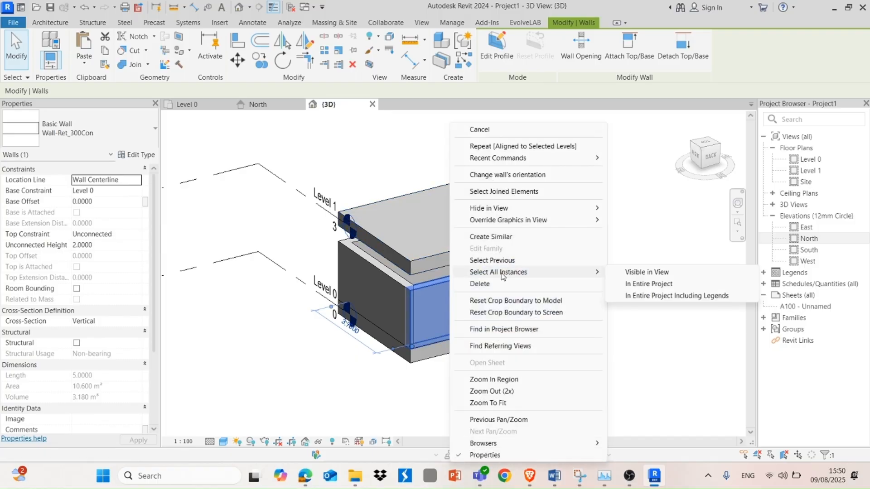
click(643, 274)
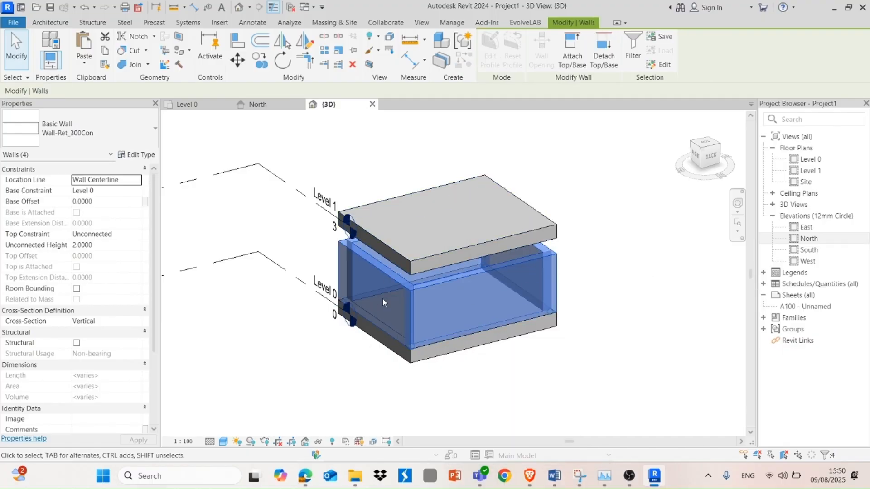
click(137, 235)
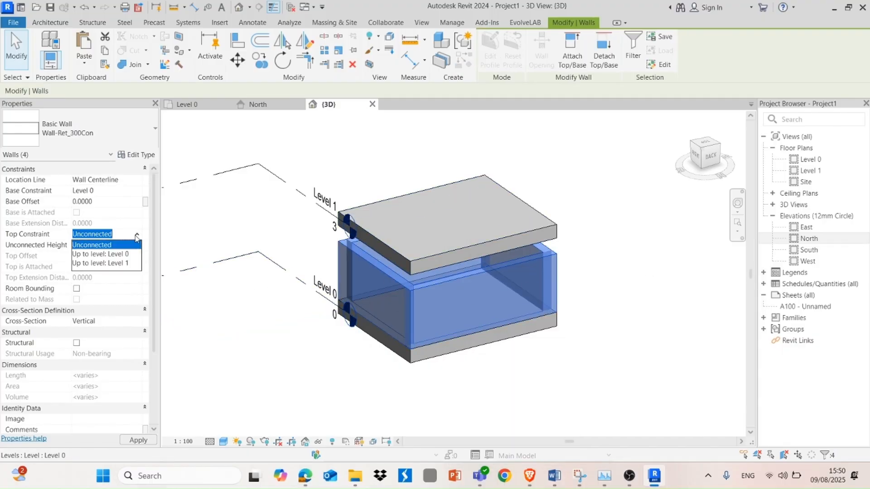
click(120, 264)
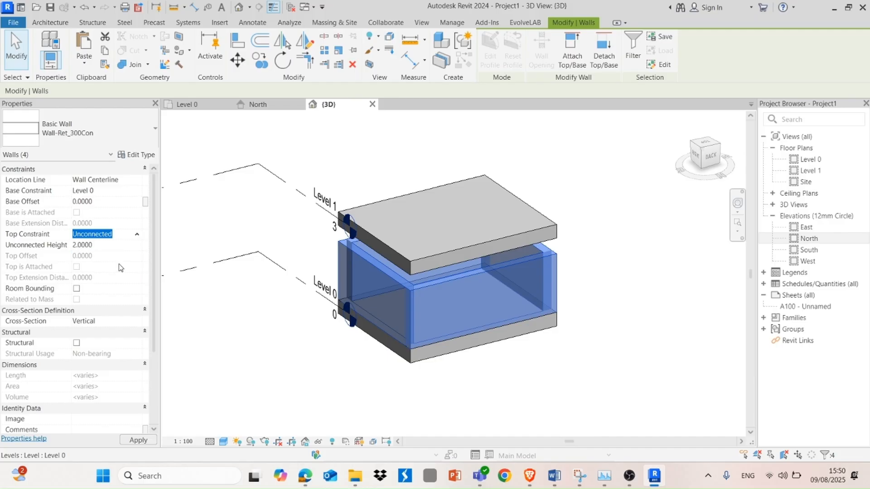
click(572, 211)
scroll(572, 212, down, 4)
shift+middle_drag(593, 243, 594, 270)
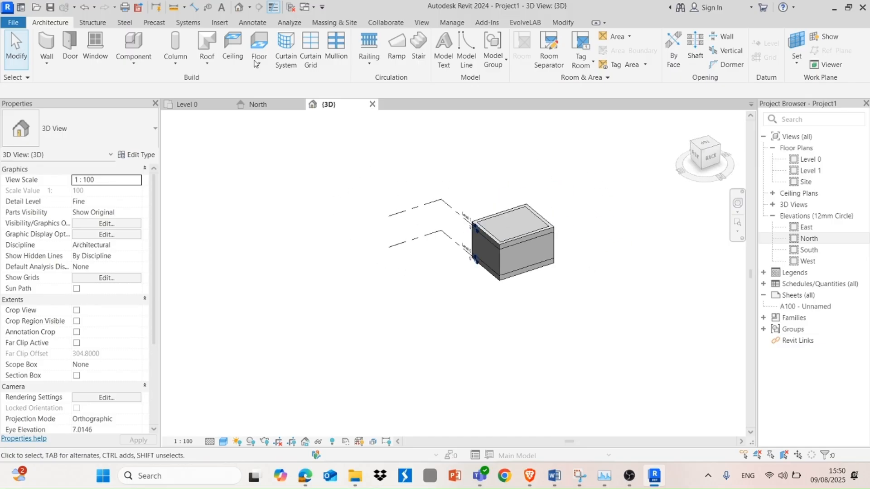
Place a Doors_IntSgl 910x2110mm door midway along the north wall in the Level 0 plan and check it in 3D
click(206, 106)
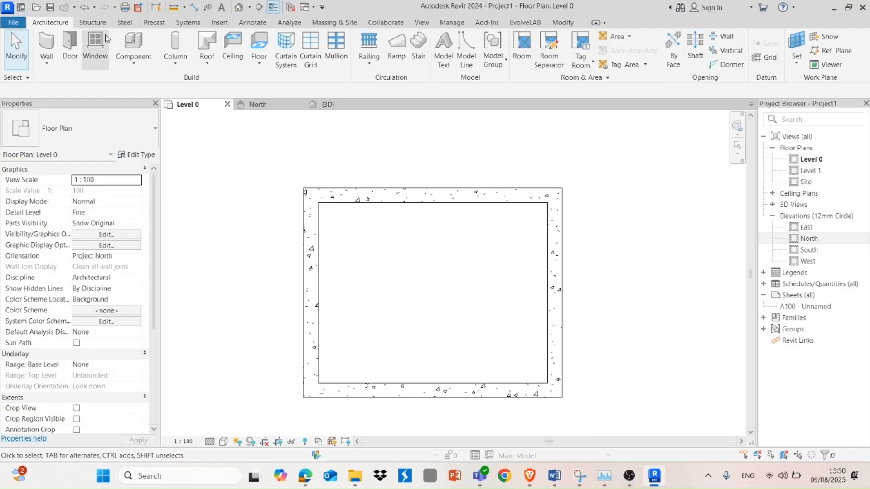
click(69, 48)
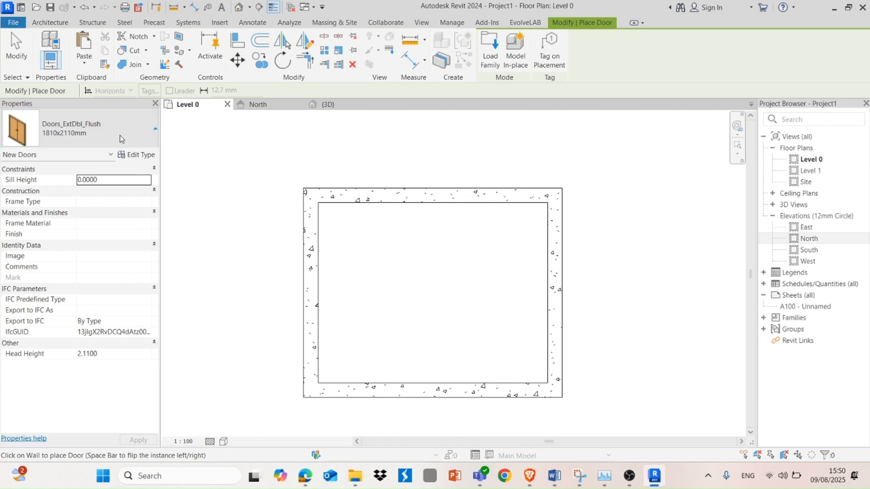
click(110, 144)
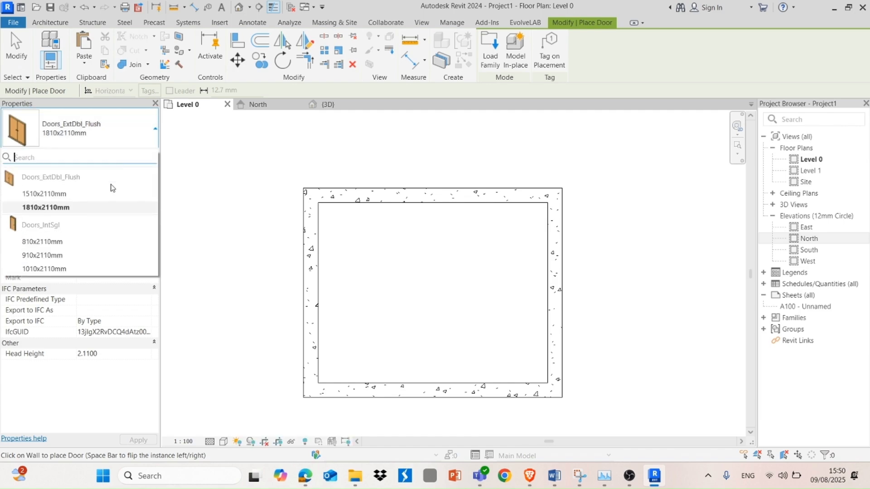
click(81, 255)
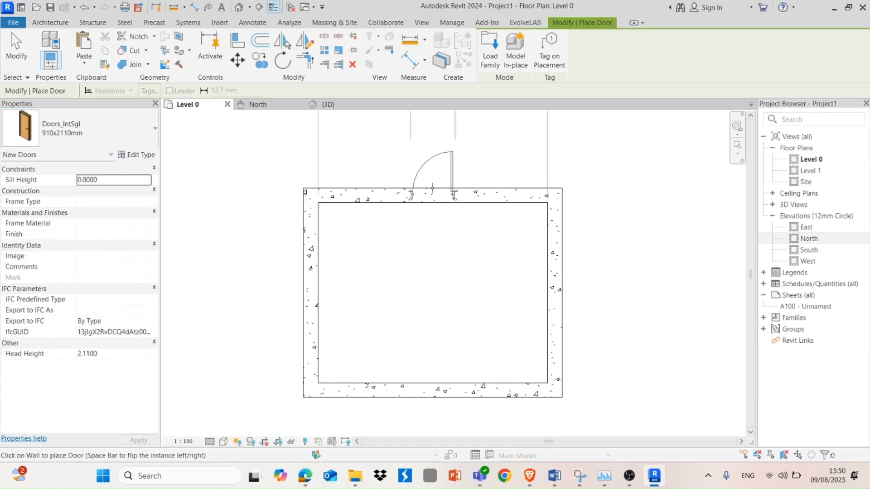
click(433, 193)
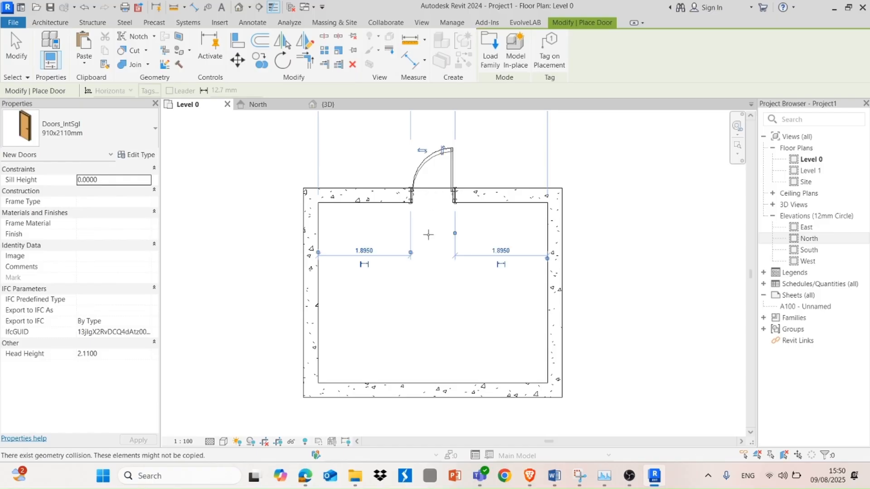
click(331, 103)
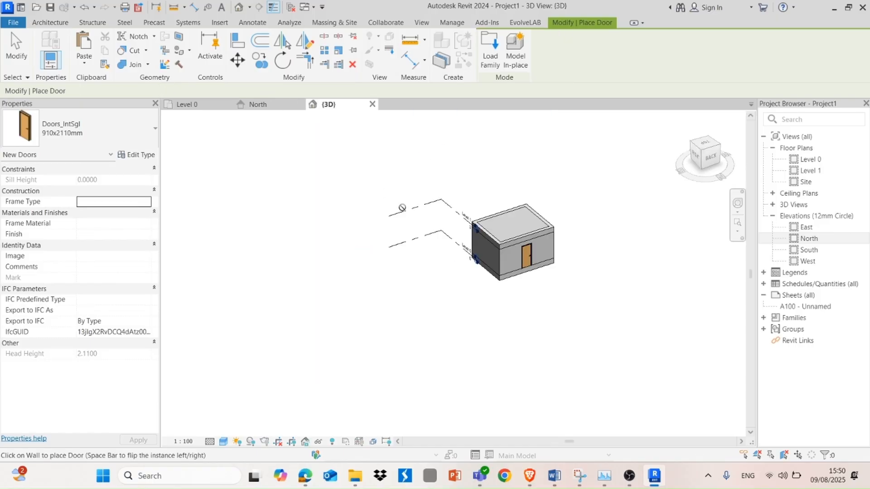
key(Escape)
scroll(522, 170, up, 5)
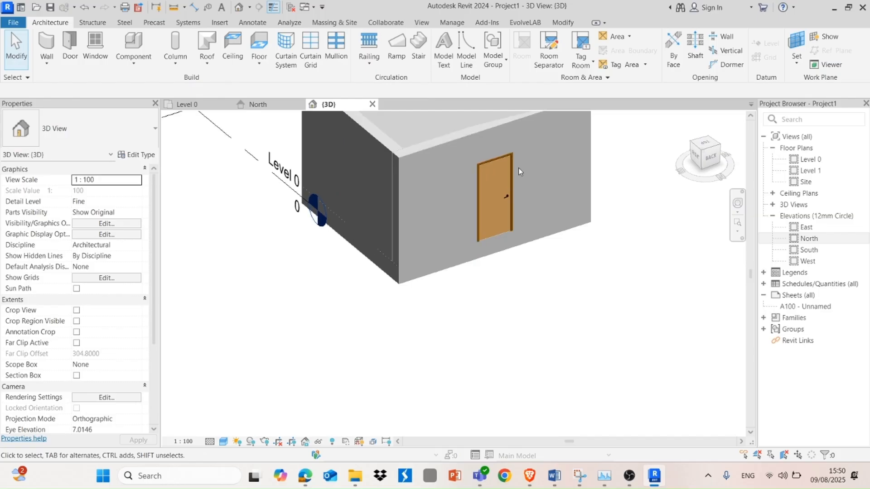
Flip the north wall door's orientation in the 3D view so its leaf sits at the wall's inner side
click(509, 183)
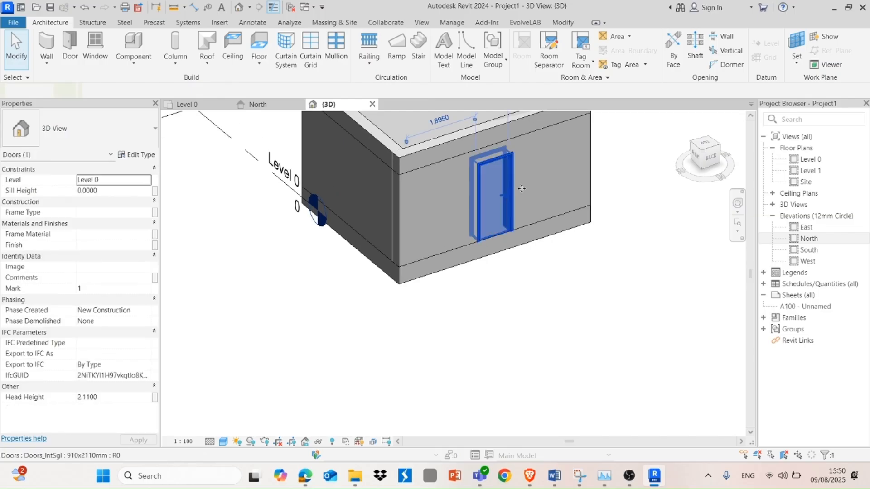
scroll(523, 183, up, 3)
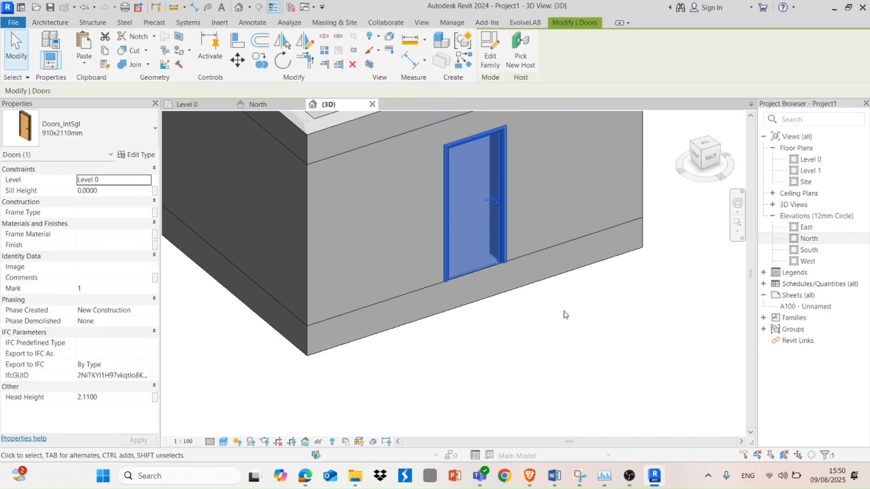
key(space)
key(space)
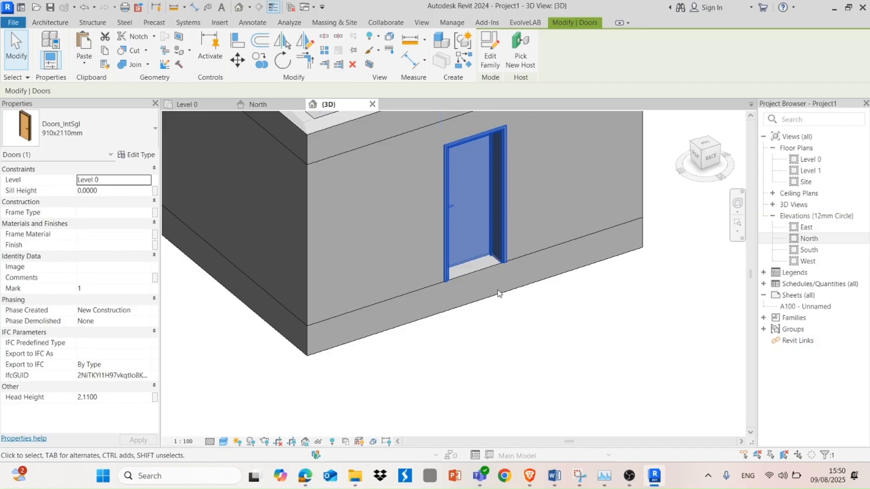
scroll(490, 343, down, 2)
scroll(507, 248, up, 2)
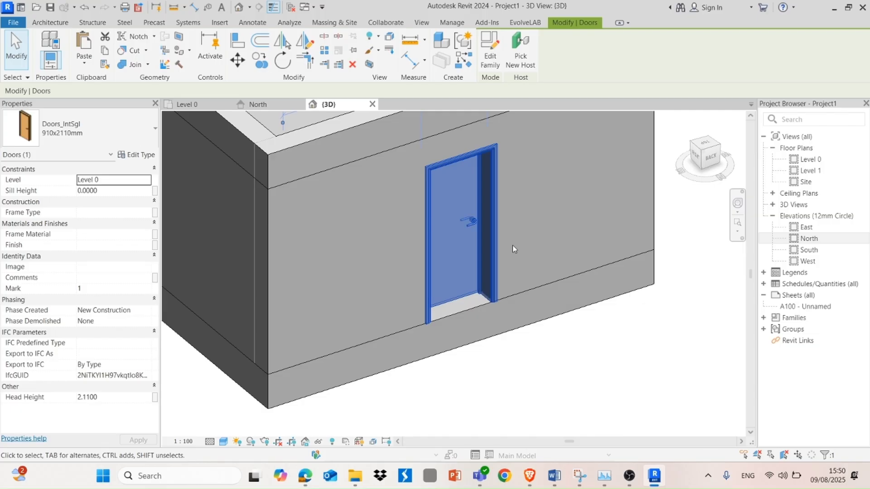
Cycle the north wall door through its four flip orientations back to the starting one
key(space)
key(space)
key(space)
key(space)
Place a Windows_Sgl_Plain 910x1210mm window on the west wall in the Level 0 plan, about 1 m from the north wall's inner face
click(187, 105)
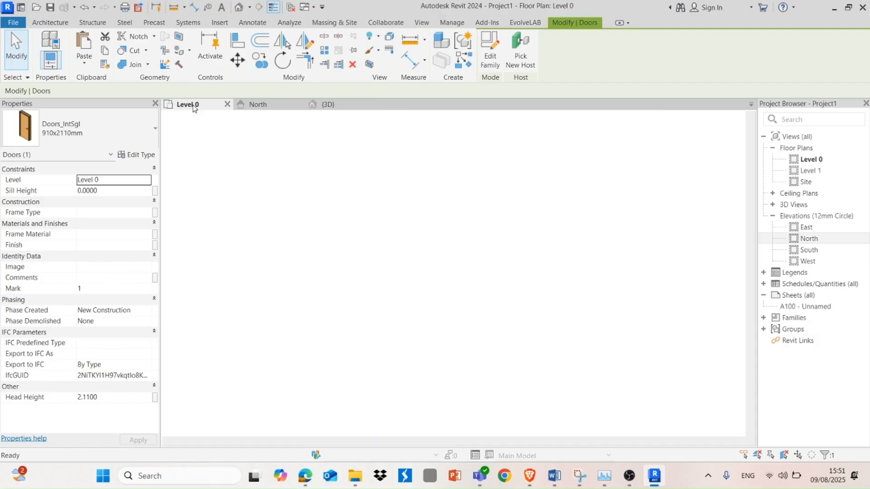
click(582, 202)
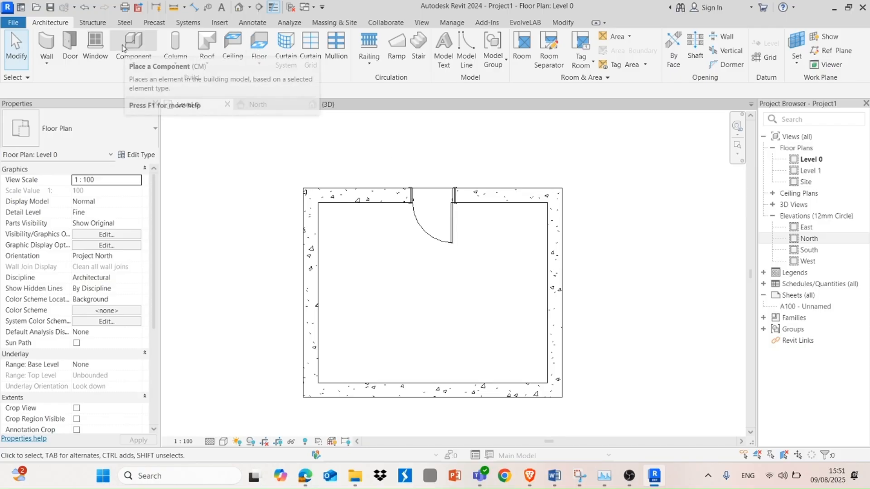
click(94, 45)
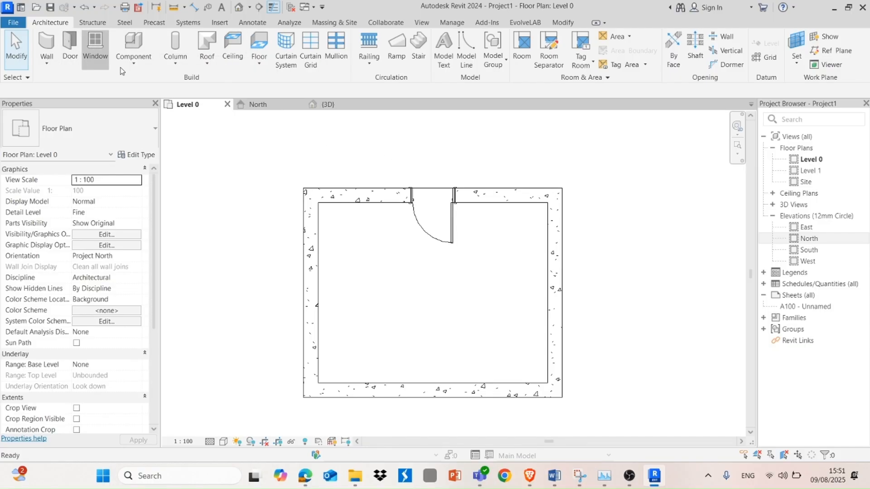
click(110, 139)
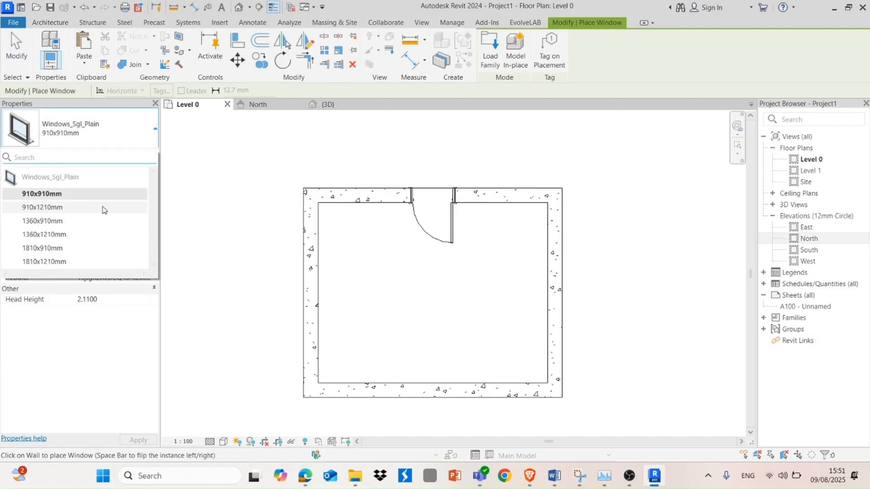
click(90, 207)
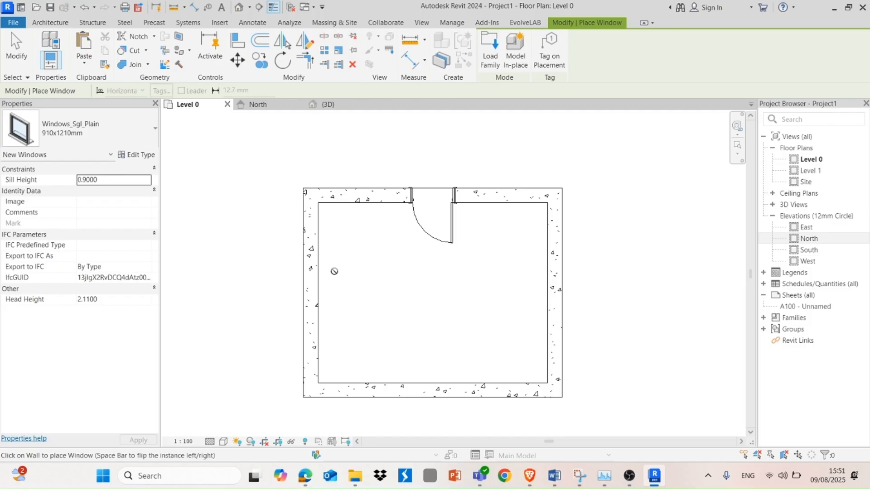
click(312, 274)
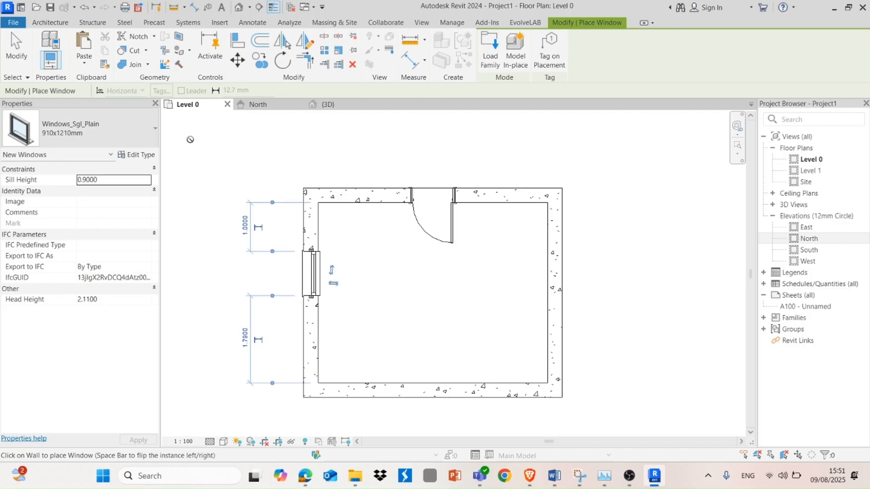
click(79, 144)
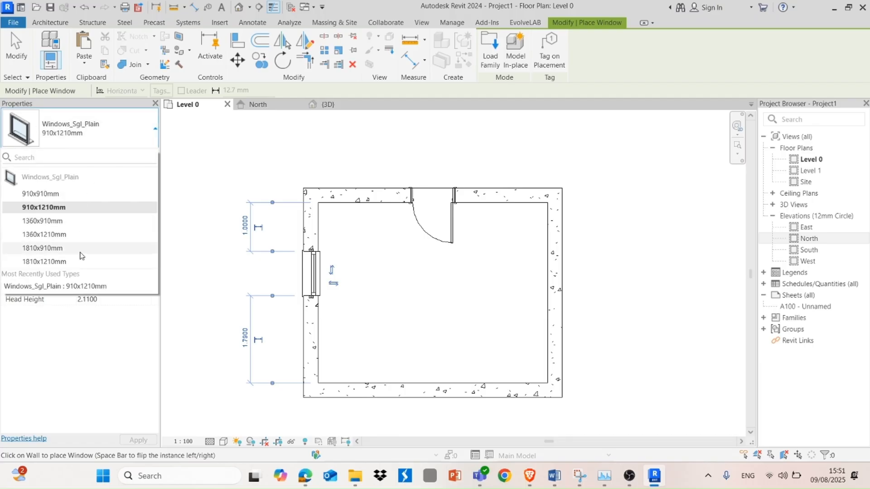
click(18, 44)
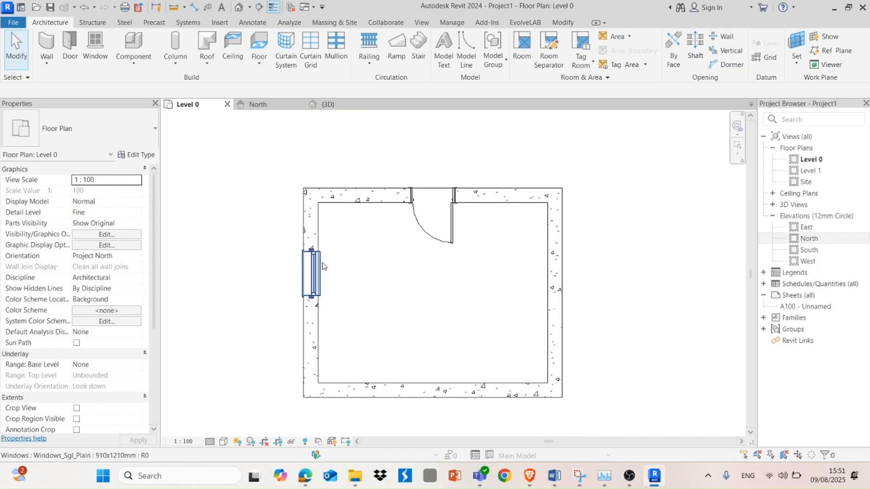
Inspect the west wall window from several angles in the 3D view
click(328, 104)
scroll(374, 191, down, 6)
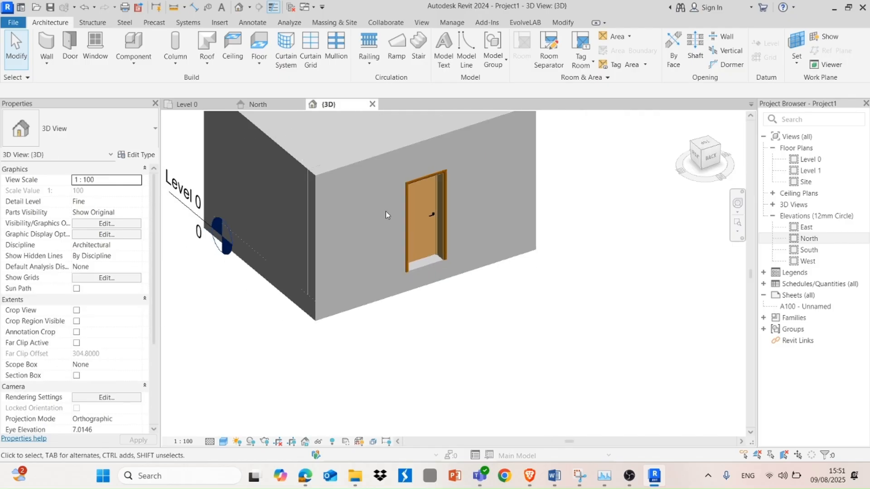
shift+middle_drag(391, 248, 458, 253)
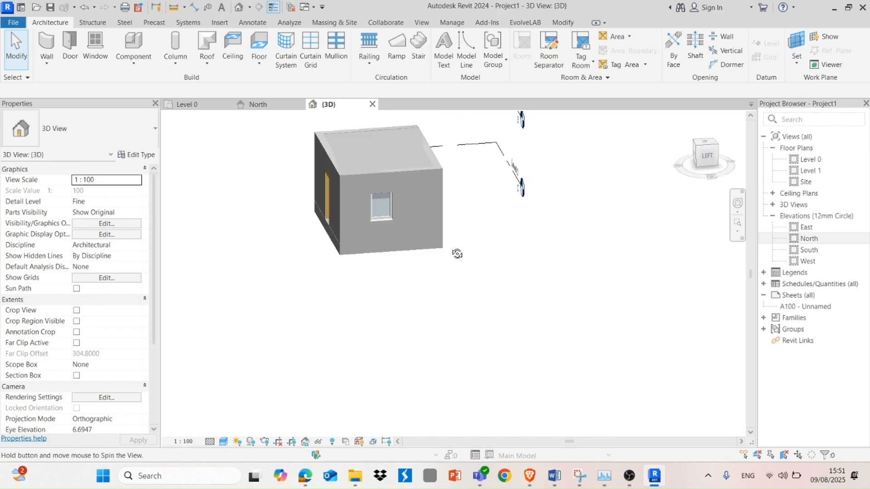
scroll(423, 227, up, 2)
scroll(363, 196, up, 3)
scroll(363, 198, down, 1)
click(363, 227)
scroll(413, 289, down, 2)
shift+middle_drag(413, 289, 569, 295)
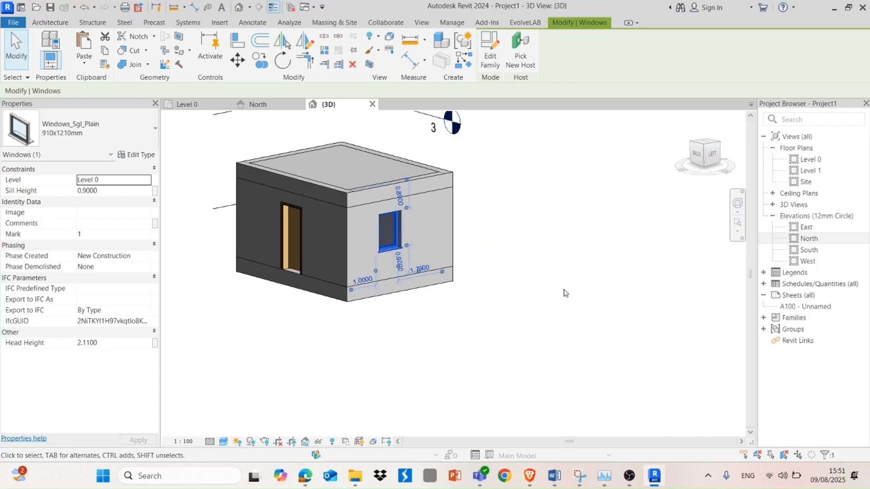
mouse_move(507, 316)
shift+middle_down()
mouse_move(396, 327)
mouse_move(444, 344)
mouse_move(491, 319)
shift+middle_up()
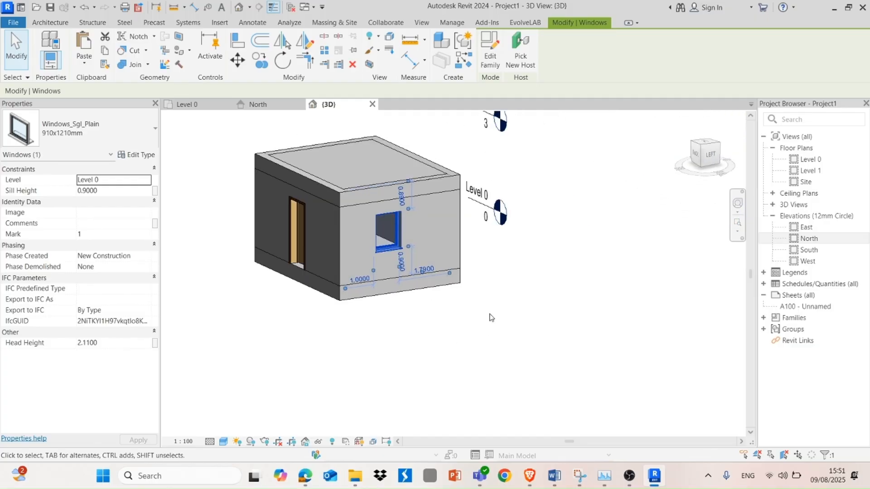
mouse_move(515, 299)
shift+middle_down()
mouse_move(424, 302)
mouse_move(546, 299)
mouse_move(427, 305)
mouse_move(497, 309)
shift+middle_up()
click(496, 308)
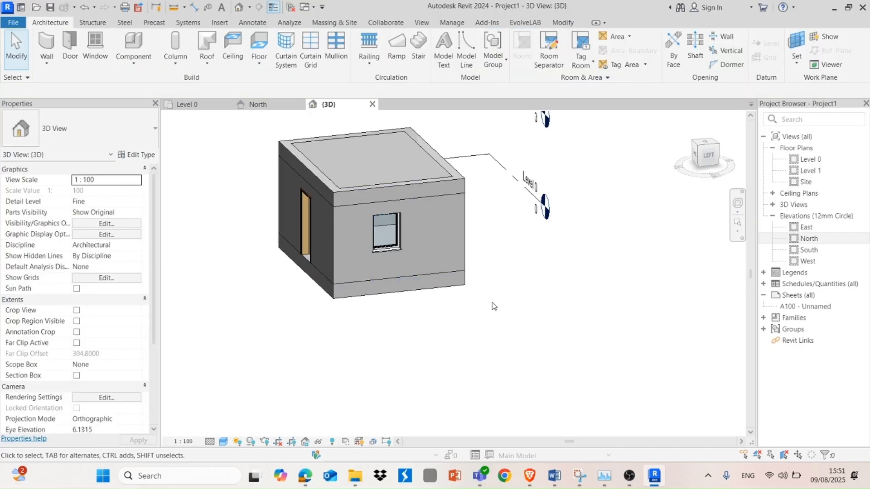
Set the west wall window's sill height to 1 m
click(383, 247)
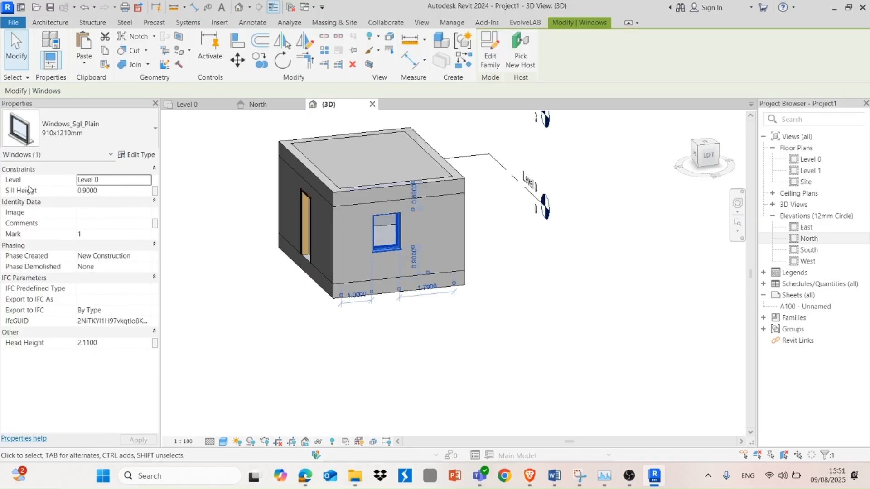
click(105, 191)
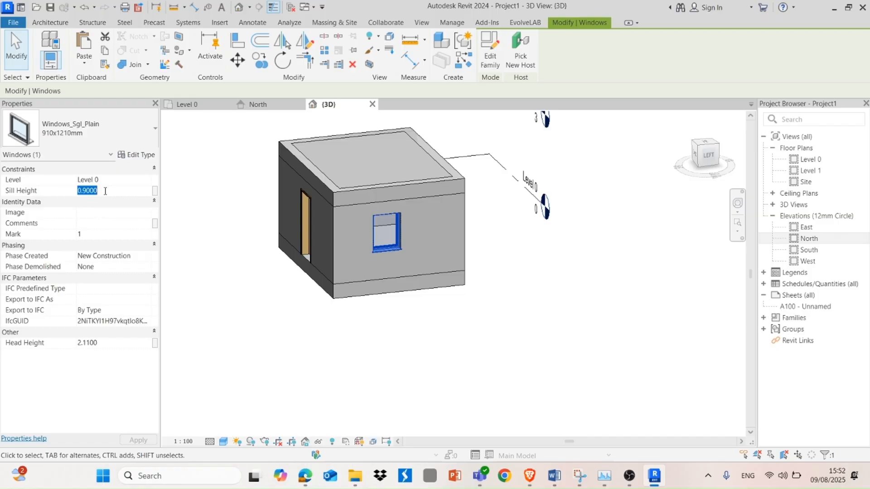
text(1)
key(Return)
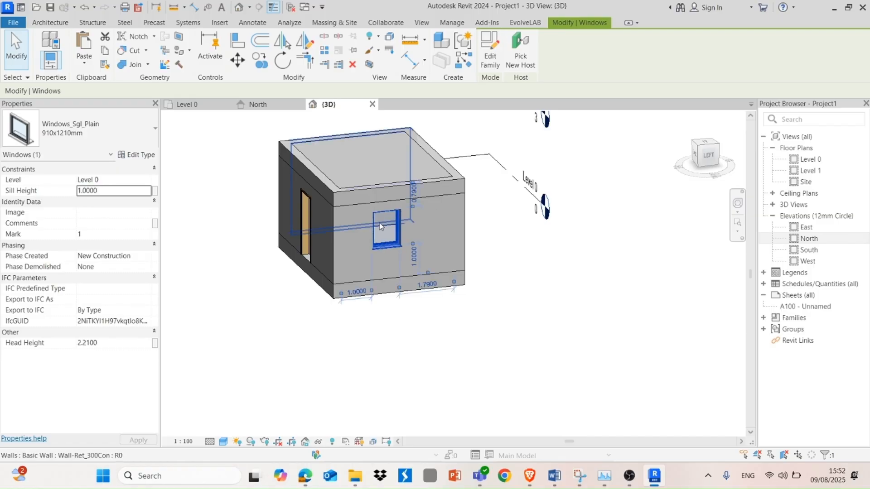
Set the west wall window's sill height back to 0.9 m
click(125, 189)
text(0)
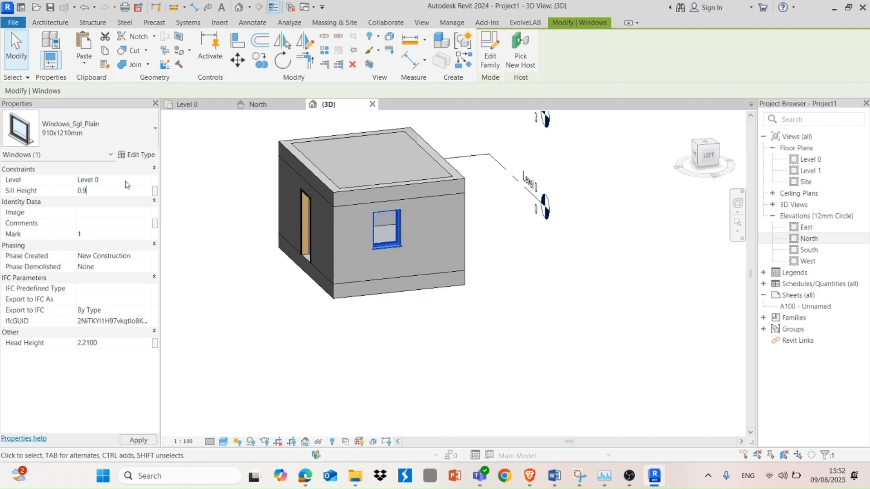
text(.9)
key(Return)
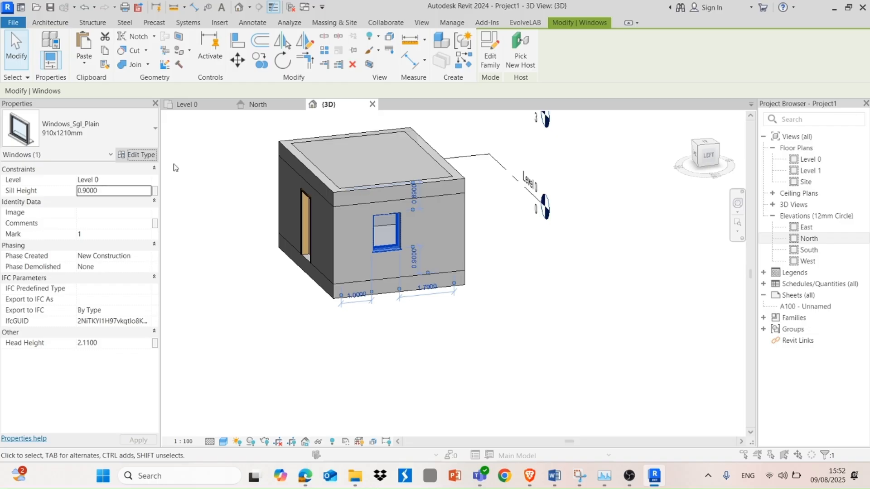
Review the Height and Width dimensions in the type properties of the 910x1210mm window
click(136, 155)
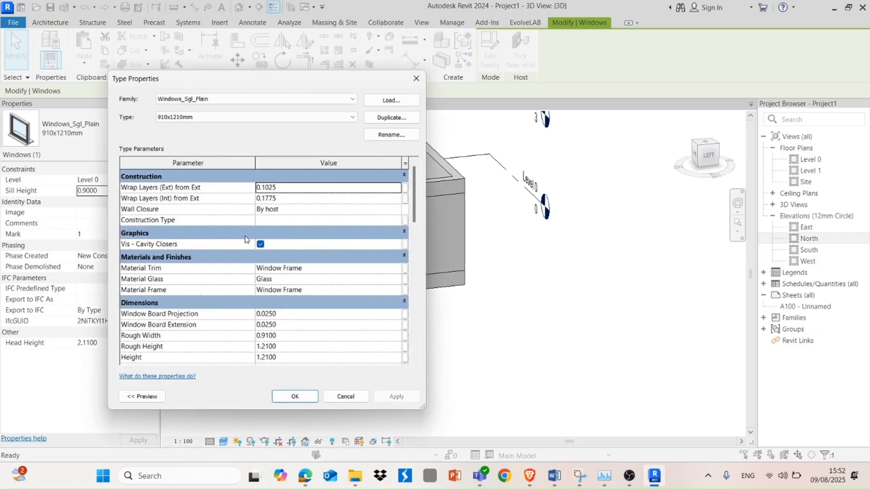
scroll(267, 253, down, 1)
scroll(266, 253, down, 3)
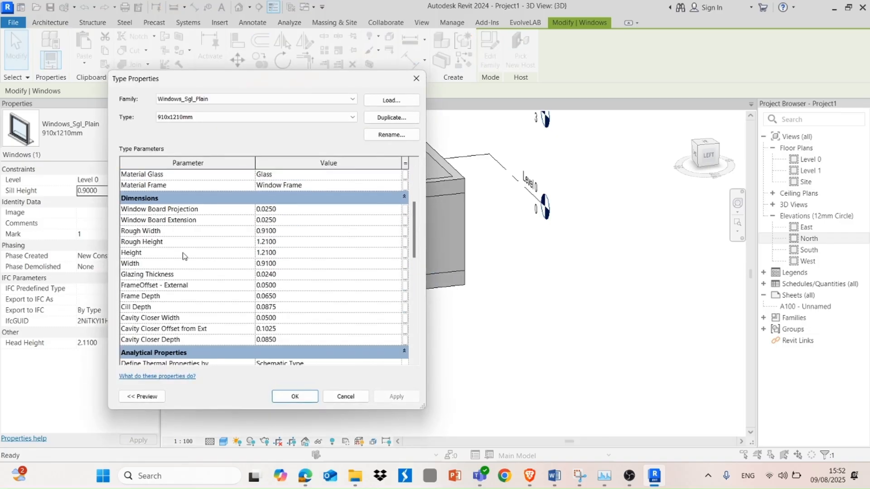
click(284, 254)
click(284, 264)
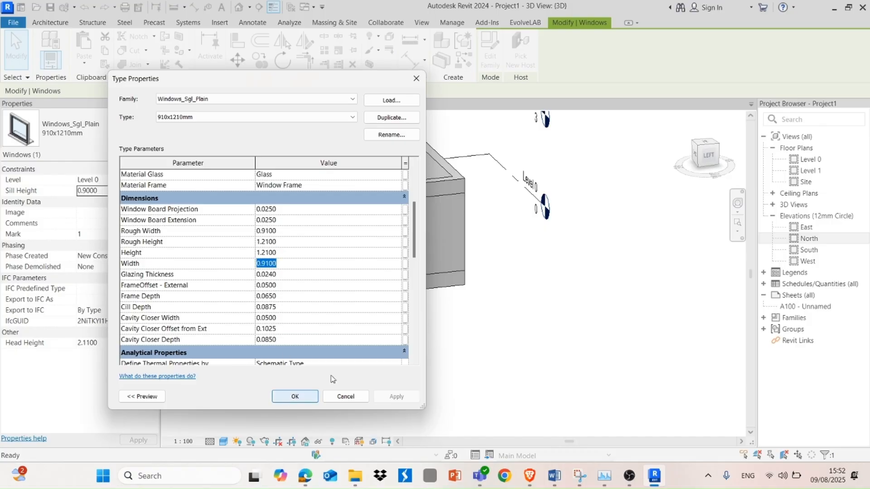
click(295, 396)
Deselect the window and examine the building's north and west sides with the door and window in 3D
click(417, 365)
shift+middle_drag(291, 334, 354, 341)
scroll(390, 351, down, 1)
middle_drag(418, 330, 457, 361)
scroll(396, 348, up, 2)
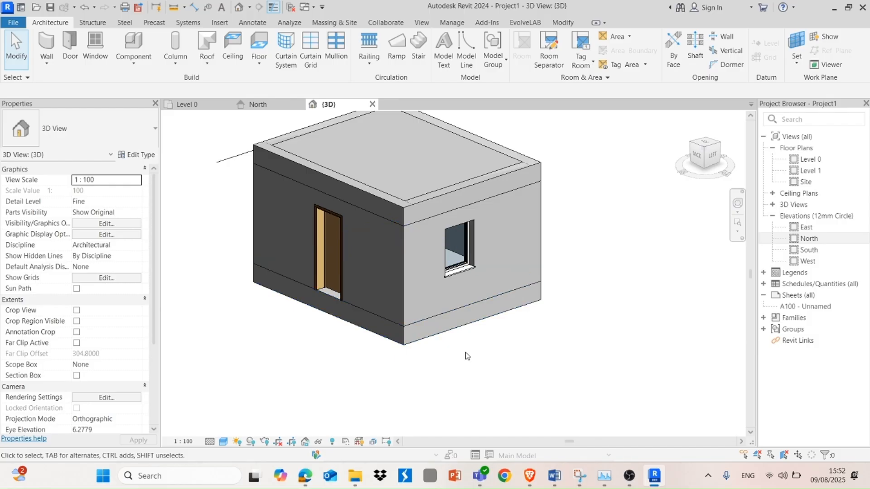
scroll(467, 358, down, 2)
middle_drag(567, 333, 607, 382)
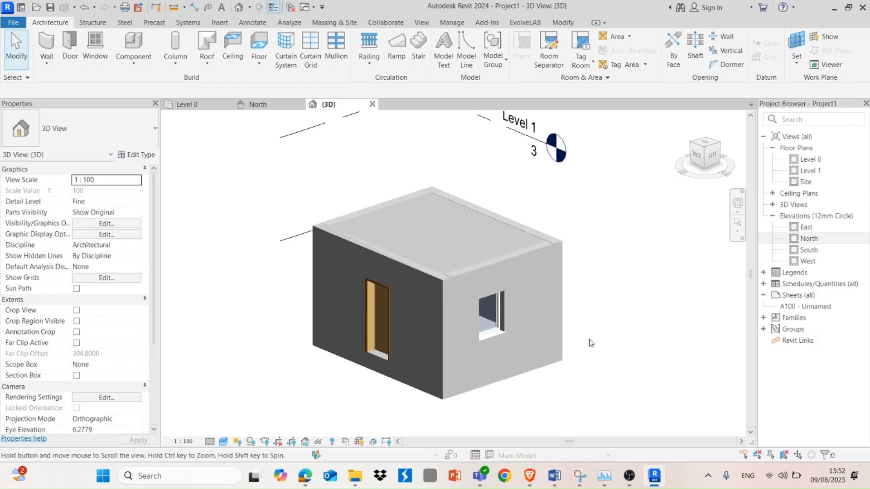